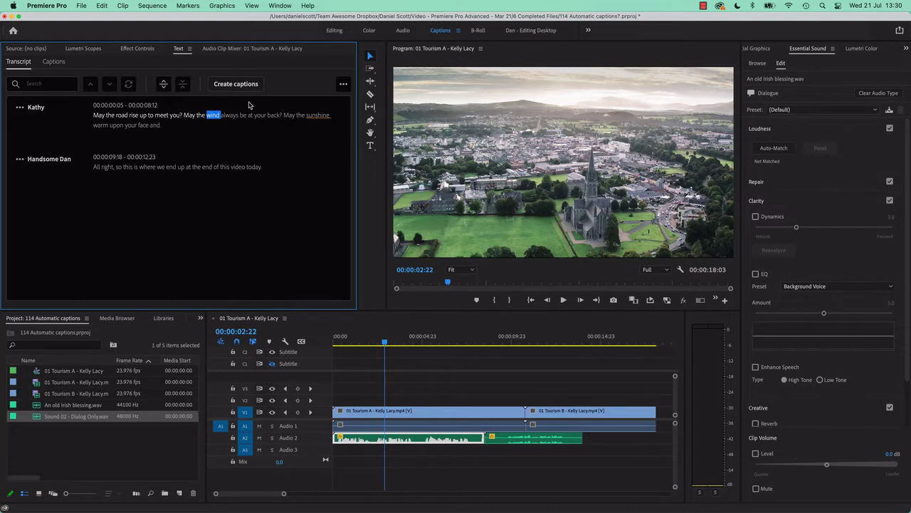
Create subtitle captions from the two-speaker sequence transcript with the Subtitle Default preset and double lines, and scrub through them
{"action": "left_click", "coordinate": [247, 84]}
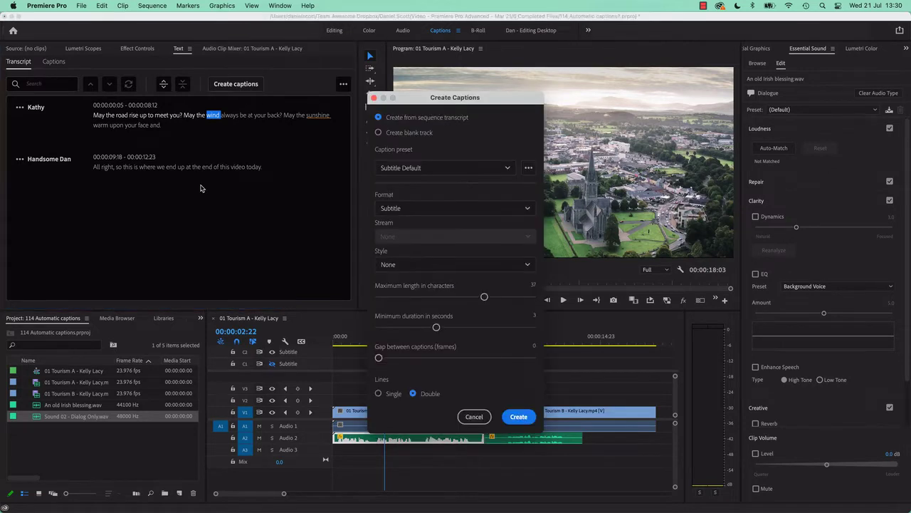
{"action": "left_click", "coordinate": [519, 416]}
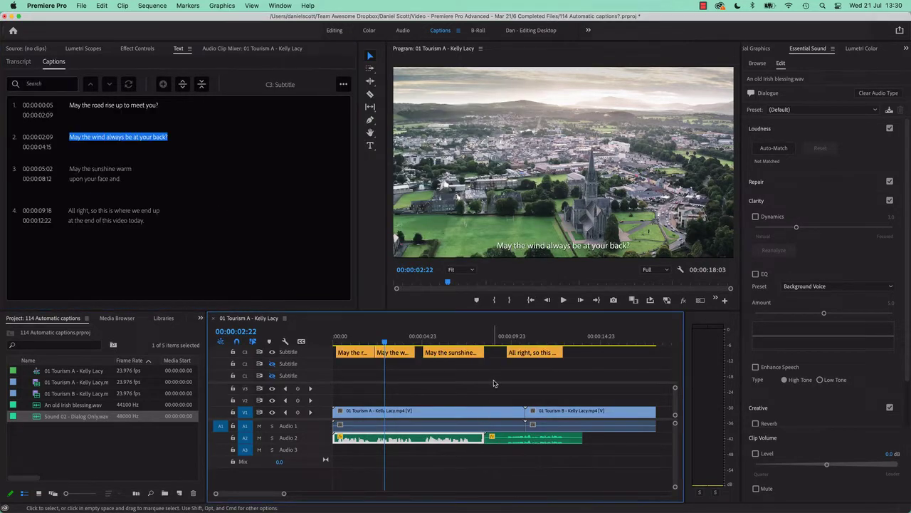
{"action": "left_click_drag", "start_coordinate": [447, 336], "coordinate": [521, 333]}
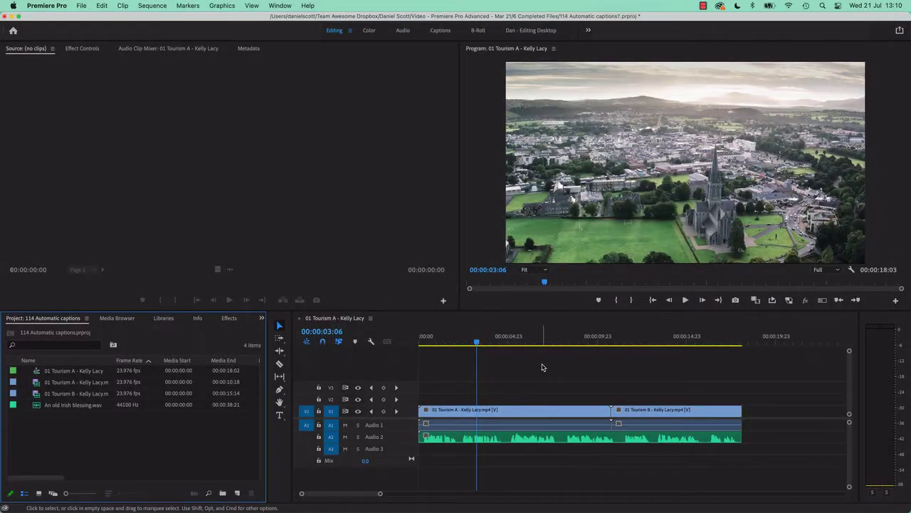
Locate the voice-over file An old Irish blessing.wav and the footage clips in the Tourism Ireland exercise folder in Finder
{"action": "left_click", "coordinate": [477, 438]}
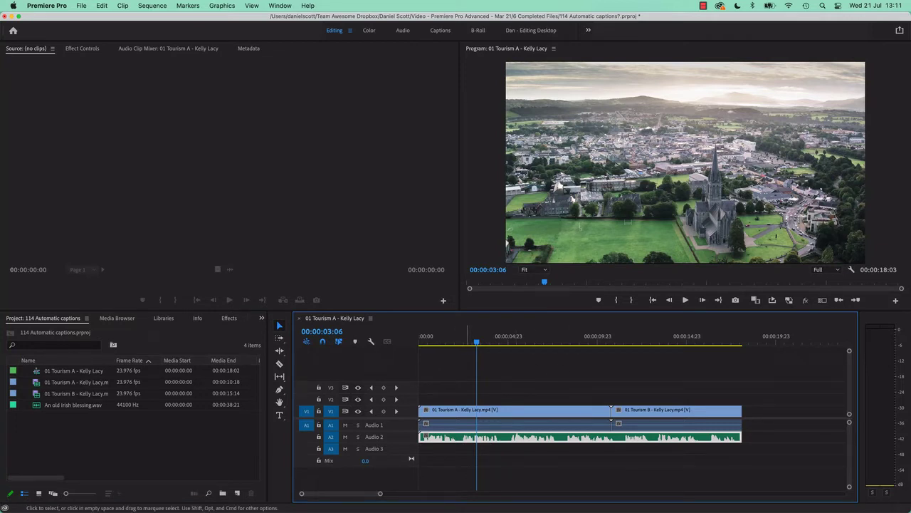
{"action": "key", "text": "super+Tab"}
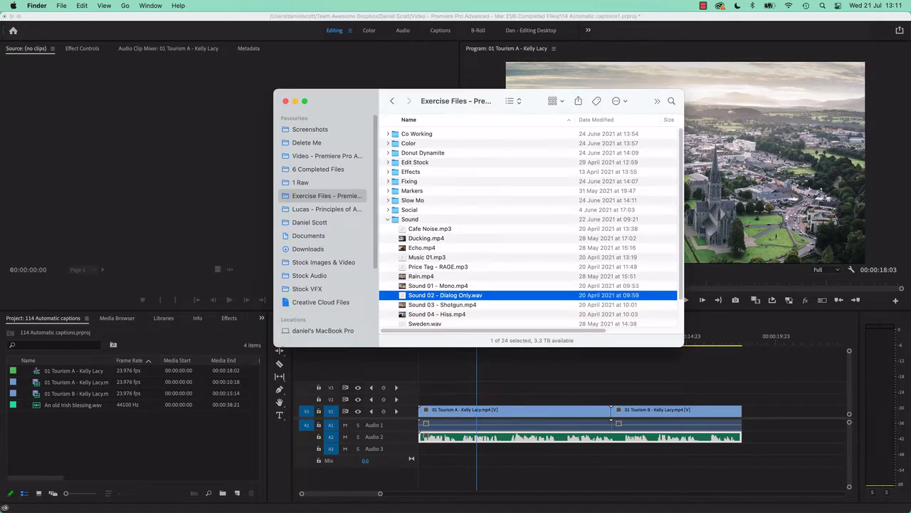
{"action": "left_click", "coordinate": [388, 223]}
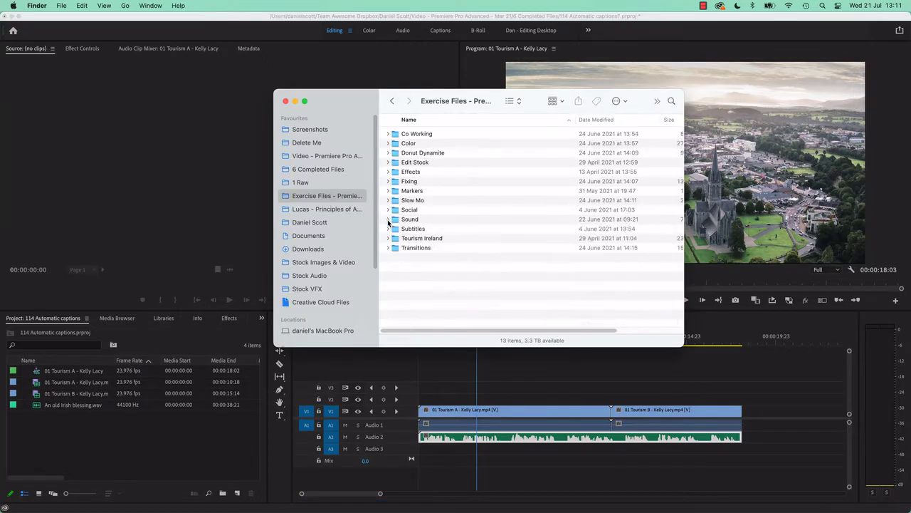
{"action": "double_click", "coordinate": [398, 240]}
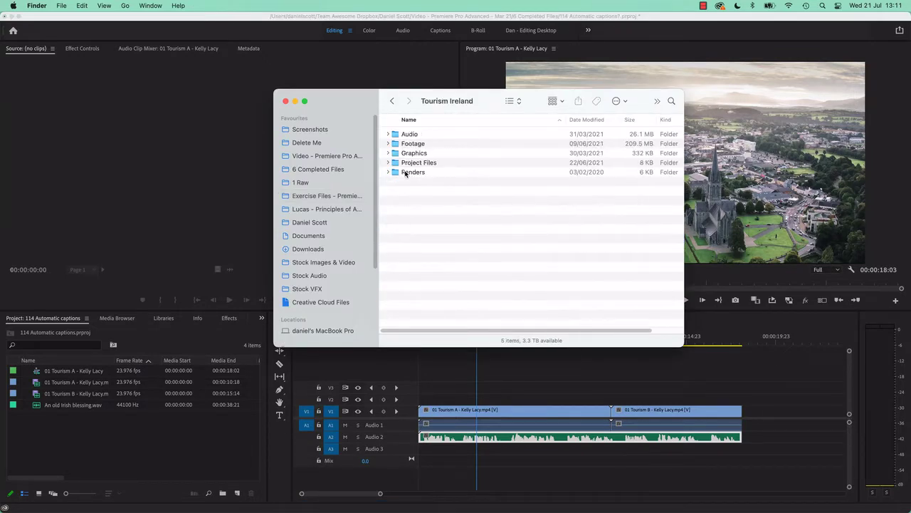
{"action": "left_click", "coordinate": [388, 135]}
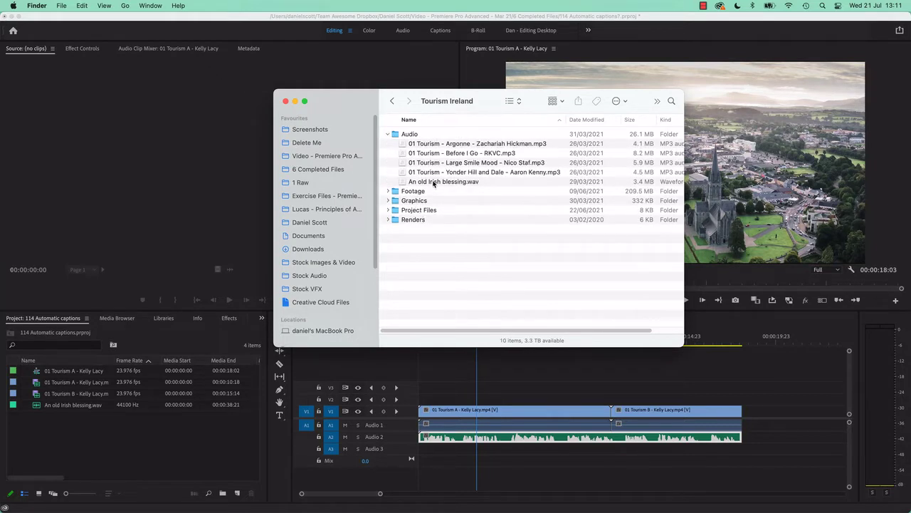
{"action": "left_click", "coordinate": [436, 183]}
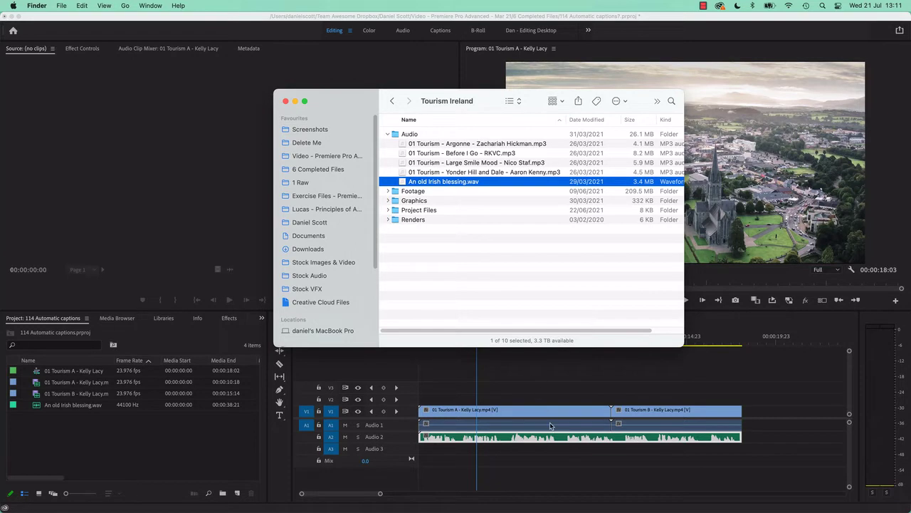
{"action": "left_click", "coordinate": [388, 190]}
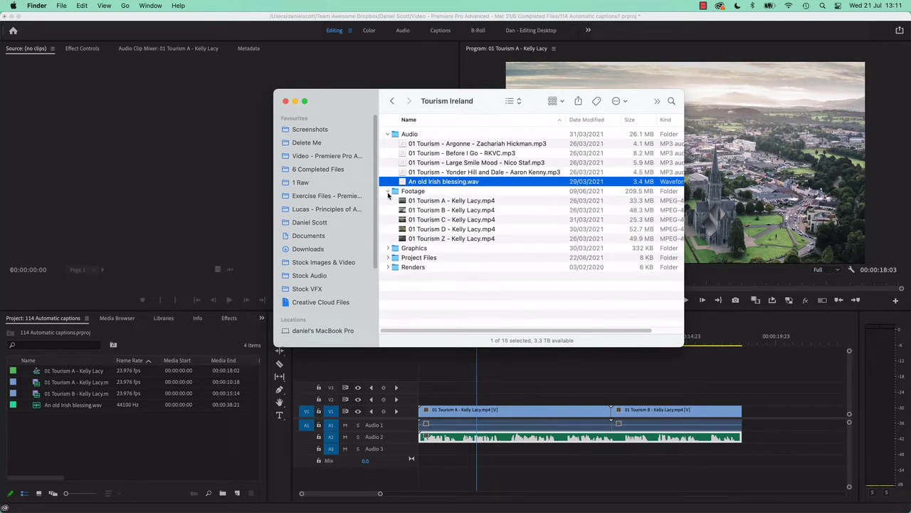
{"action": "left_click", "coordinate": [502, 390]}
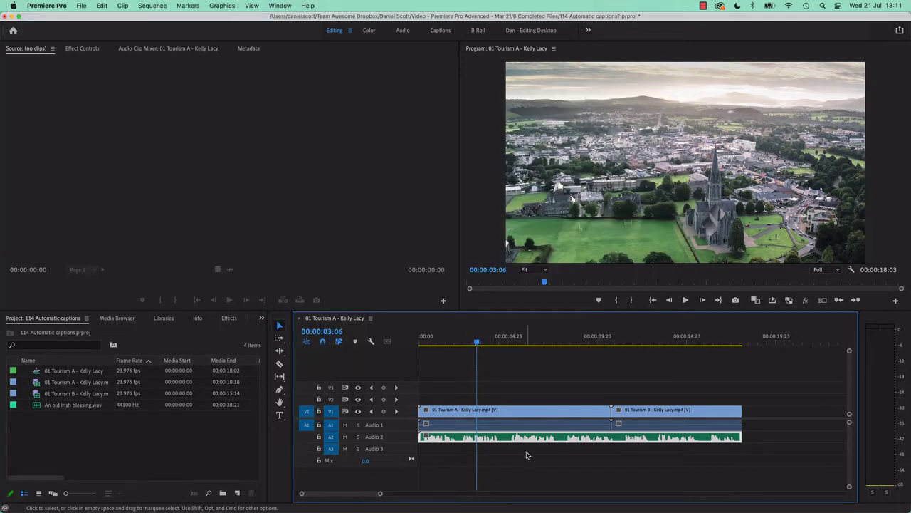
{"action": "left_click", "coordinate": [514, 376]}
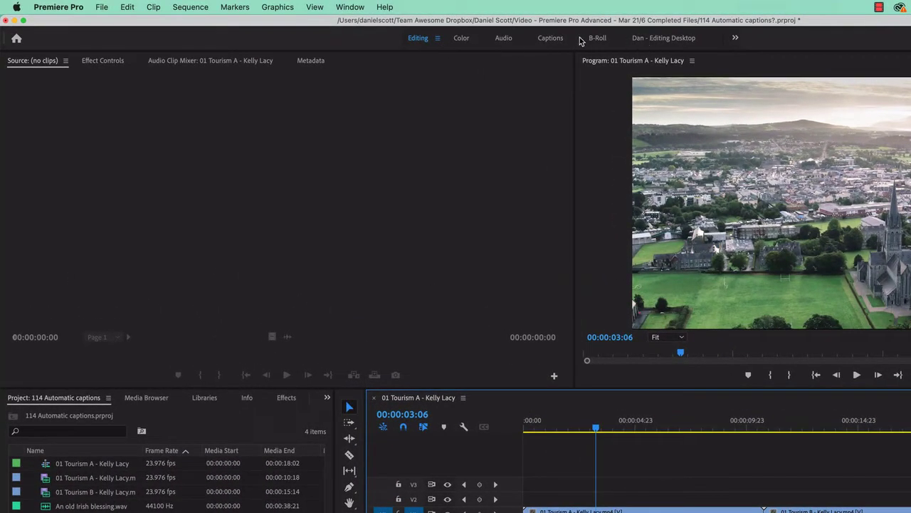
Switch to the Captions workspace and bring up the captions view of the text tools
{"action": "left_click", "coordinate": [552, 39]}
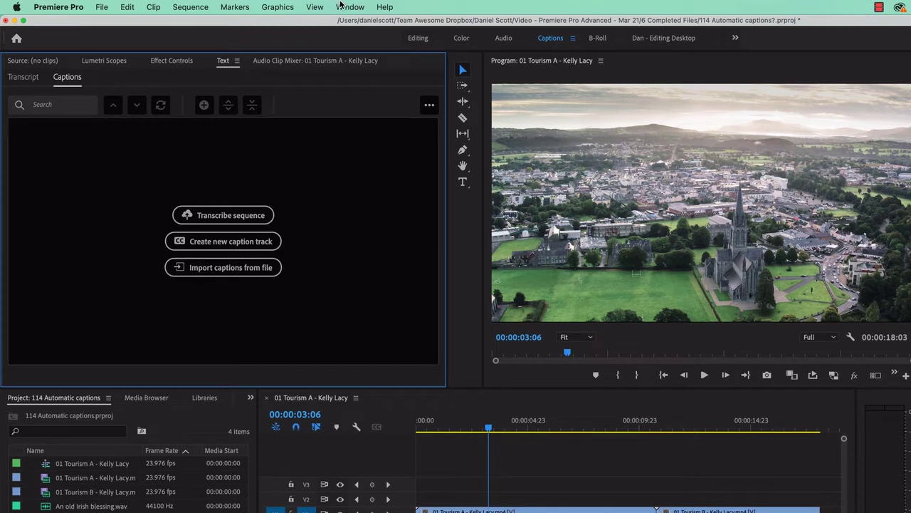
{"action": "left_click", "coordinate": [343, 7]}
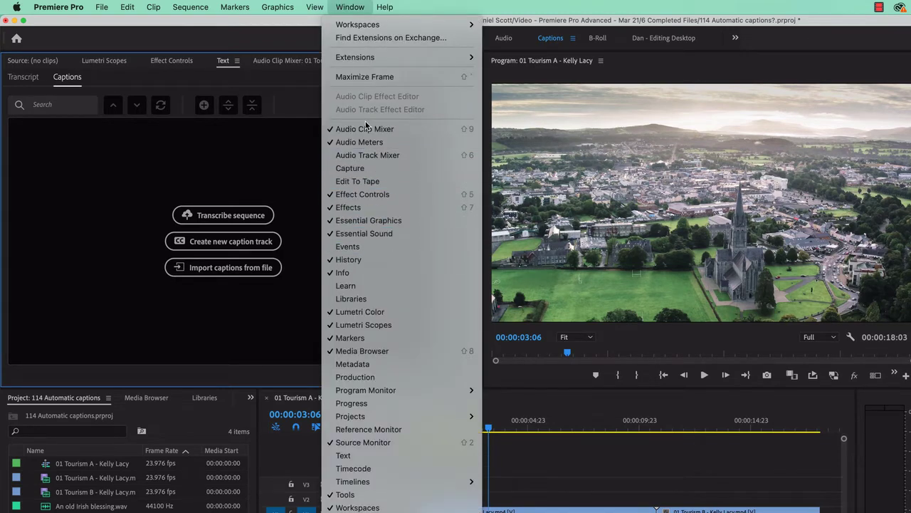
{"action": "left_click", "coordinate": [333, 456]}
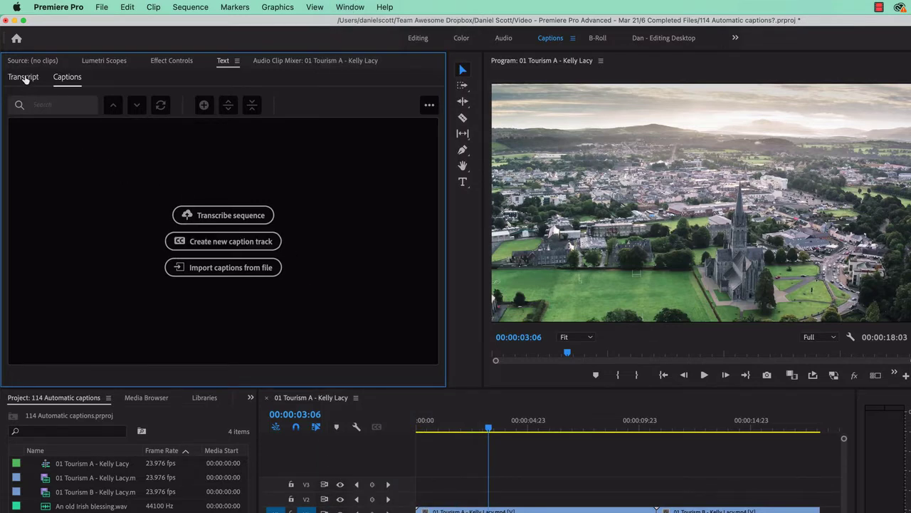
{"action": "left_click", "coordinate": [25, 76]}
{"action": "left_click", "coordinate": [66, 77]}
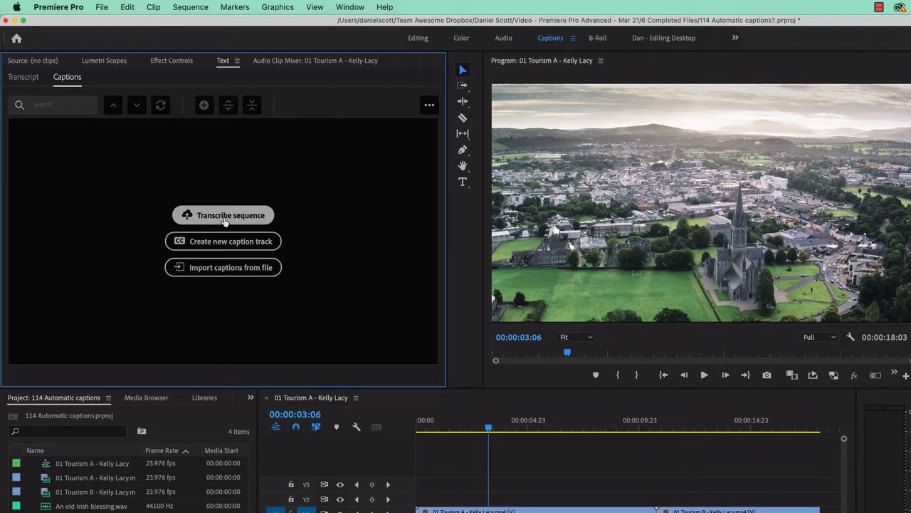
Transcribe the sequence from the Audio 2 track in English, with recognition of different speakers turned off
{"action": "left_click", "coordinate": [228, 218]}
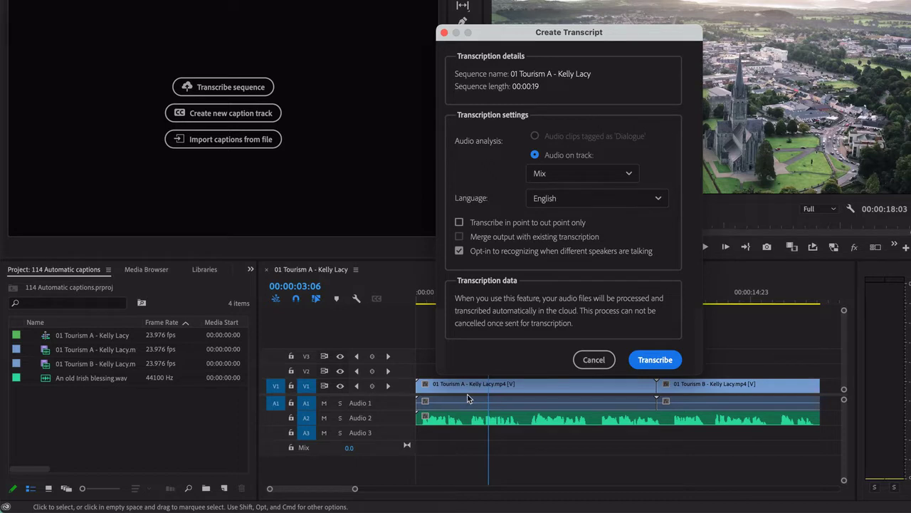
{"action": "left_click", "coordinate": [566, 177]}
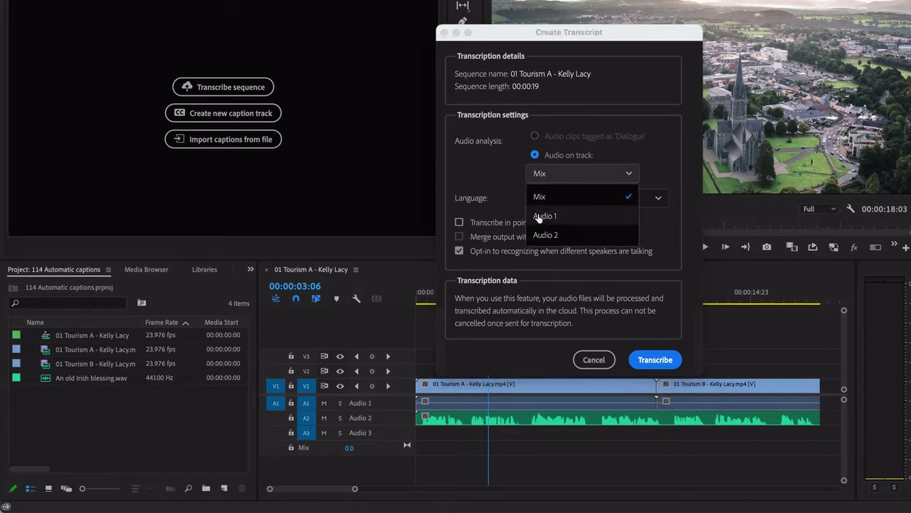
{"action": "left_click", "coordinate": [546, 234]}
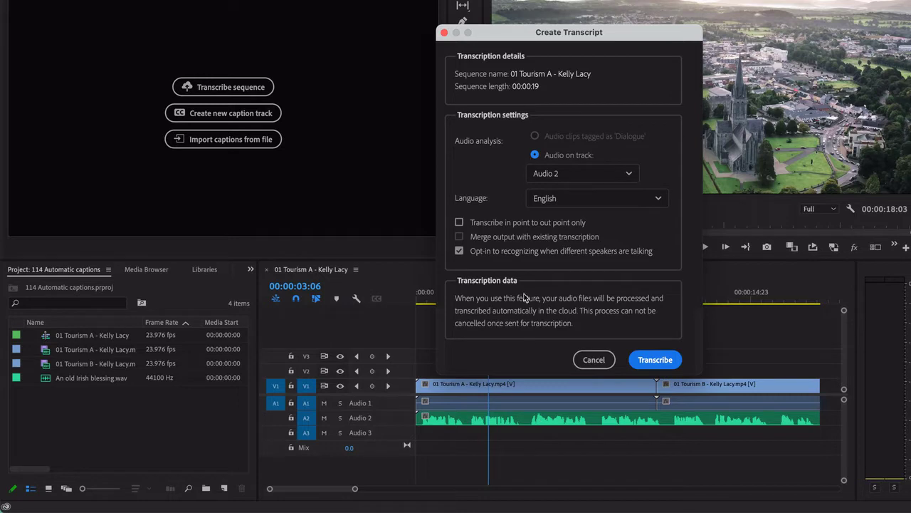
{"action": "left_click", "coordinate": [459, 250]}
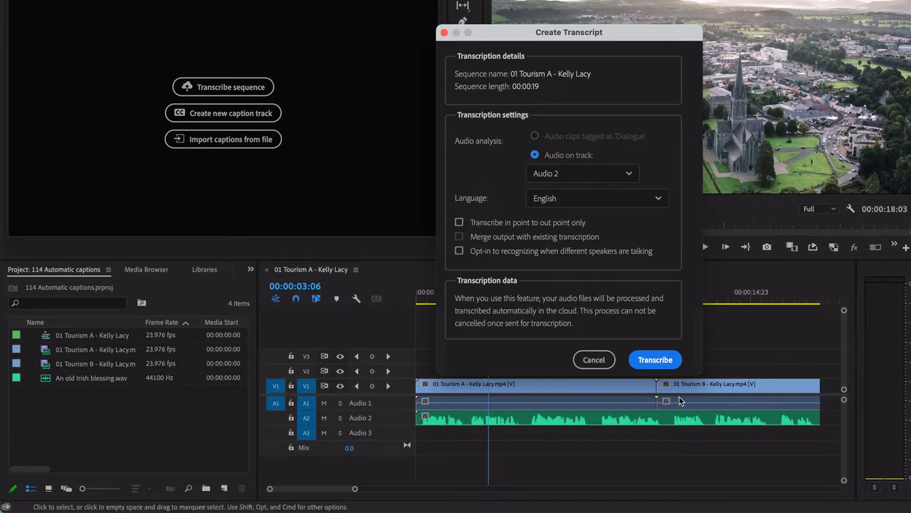
{"action": "left_click", "coordinate": [654, 361]}
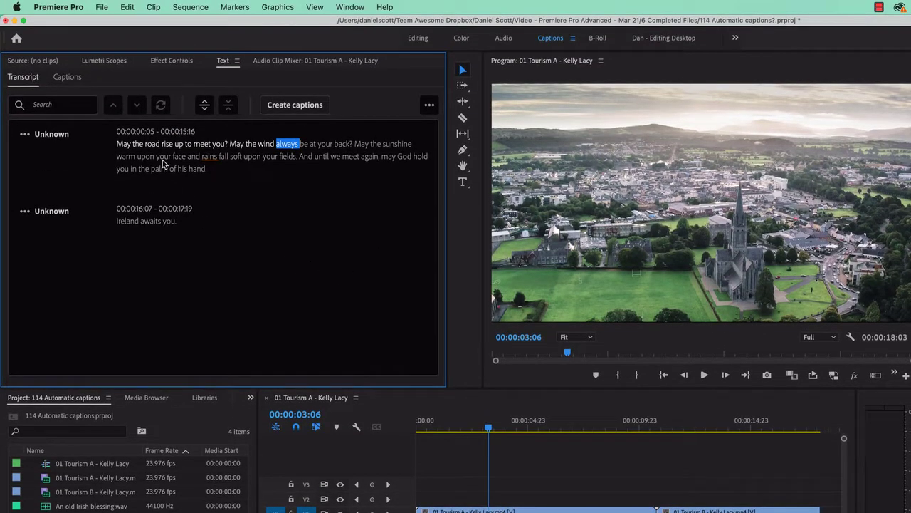
Play the sequence from its start to check the transcript against the voice-over
{"action": "left_click", "coordinate": [351, 431]}
{"action": "key", "text": "Home"}
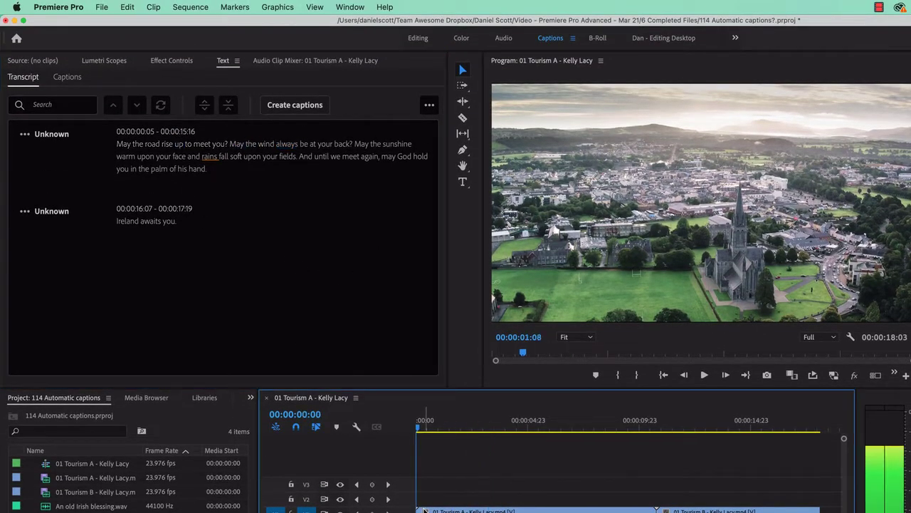
{"action": "key", "text": "space"}
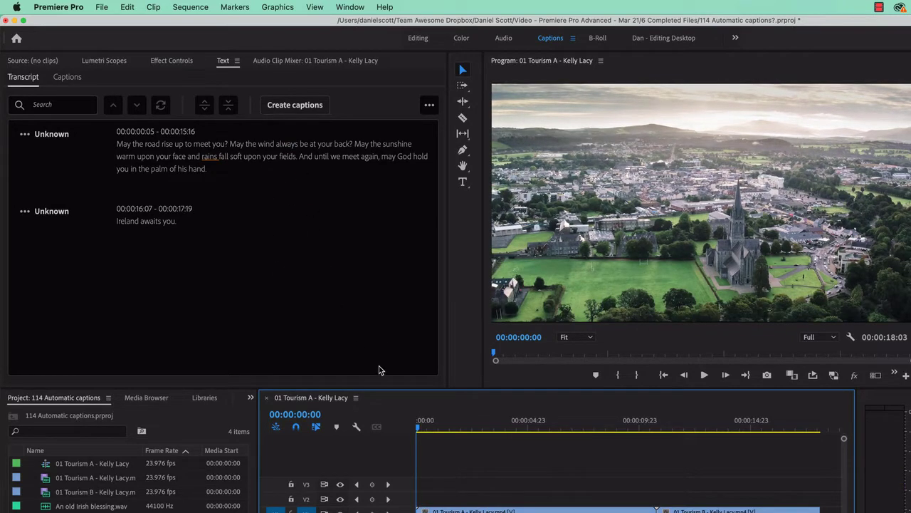
{"action": "key", "text": "space"}
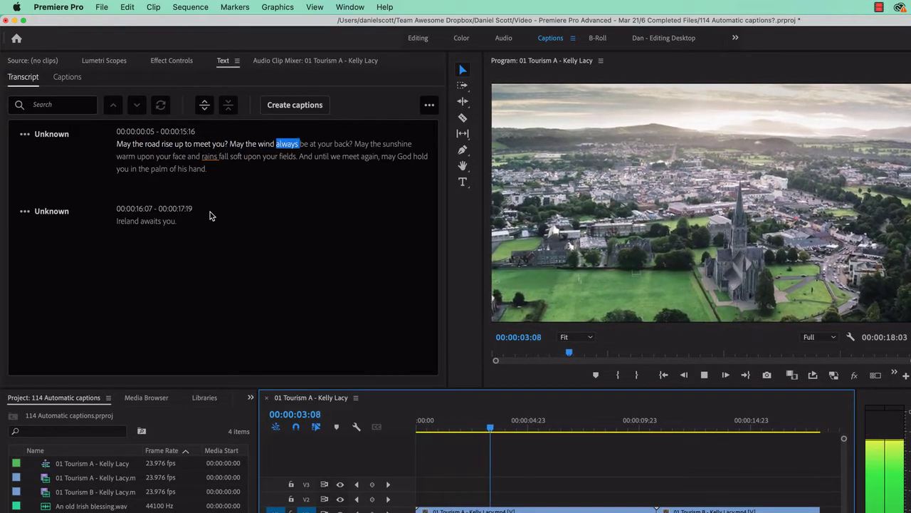
{"action": "key", "text": "space"}
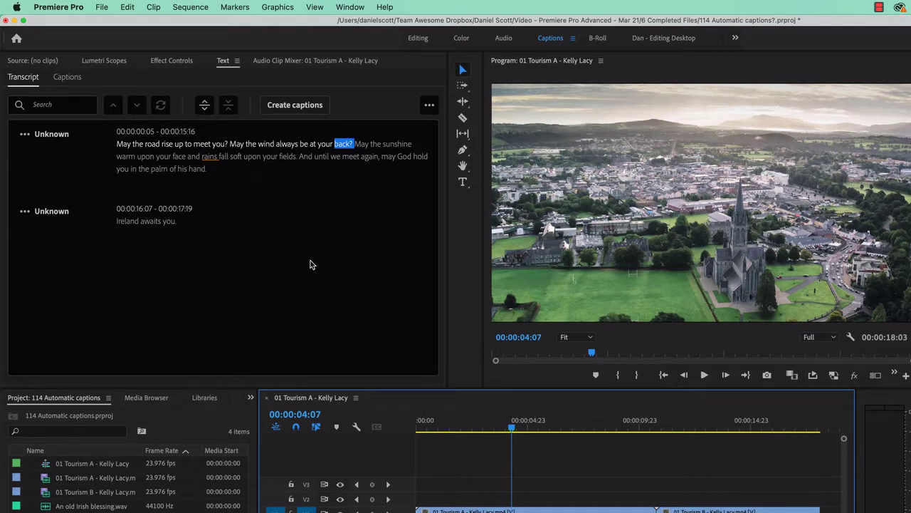
Create captions from the sequence transcript with the Subtitle Default preset, a maximum length of 42 characters and double lines
{"action": "left_click", "coordinate": [387, 298]}
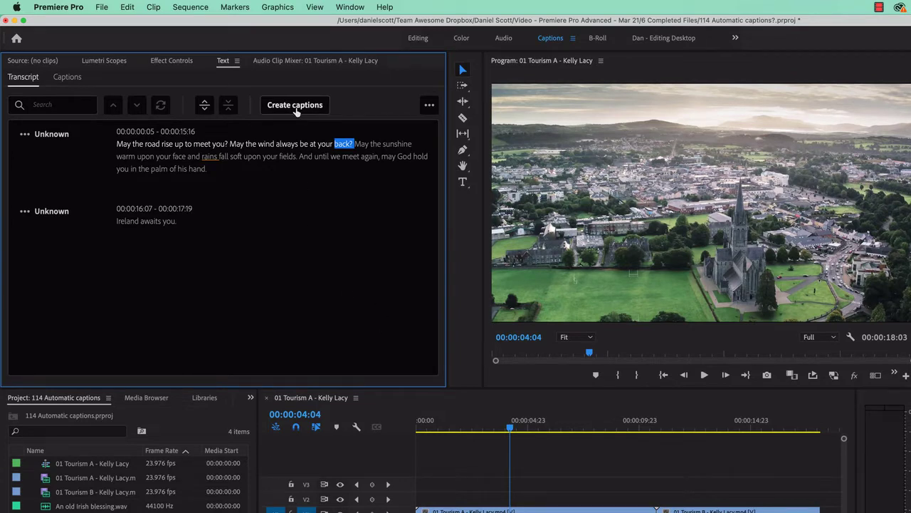
{"action": "left_click", "coordinate": [295, 107]}
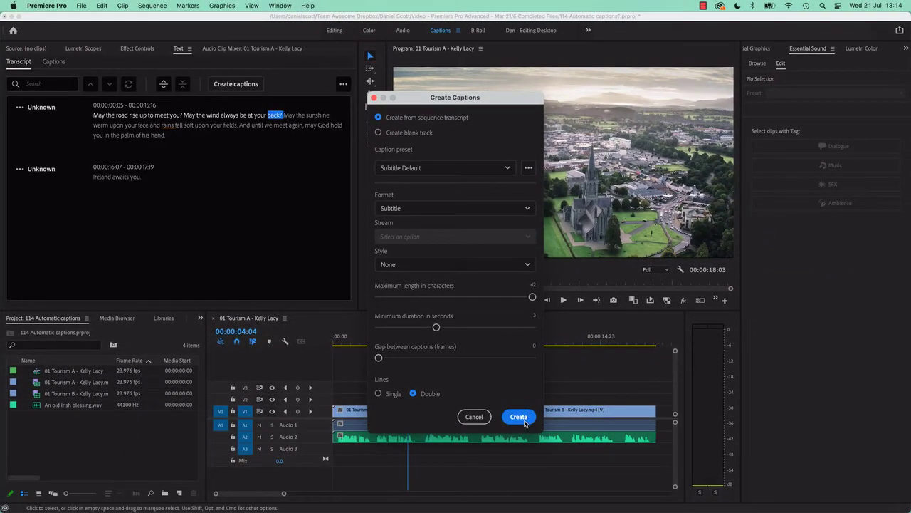
{"action": "left_click", "coordinate": [518, 417]}
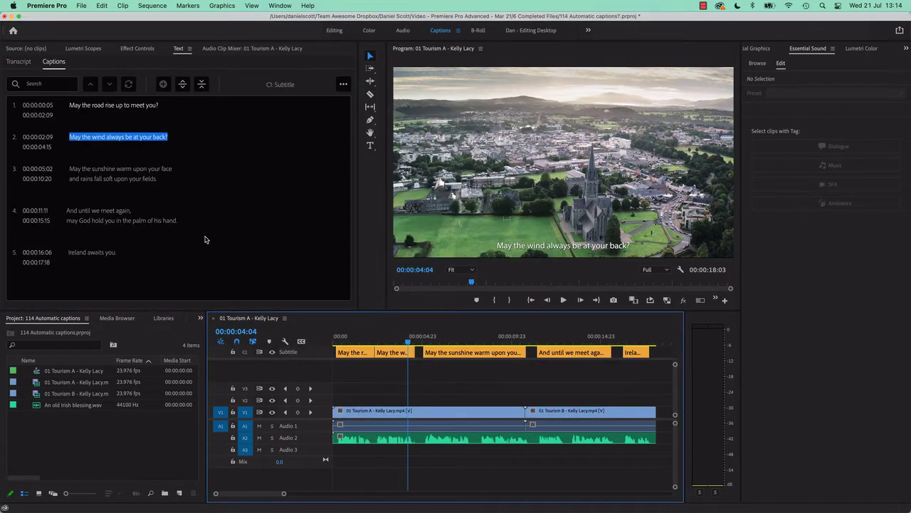
Play the sequence from the beginning to review the timing and text of the new captions
{"action": "left_click_drag", "start_coordinate": [351, 336], "coordinate": [333, 346]}
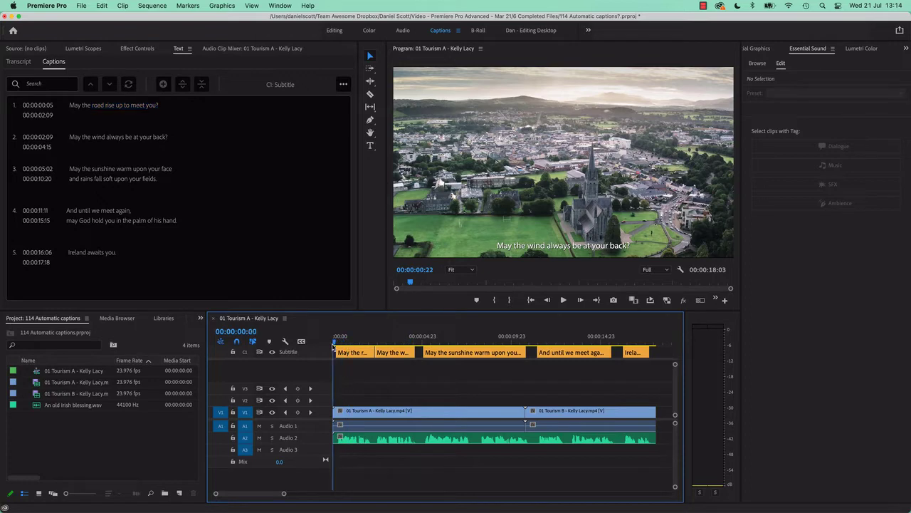
{"action": "key", "text": "space"}
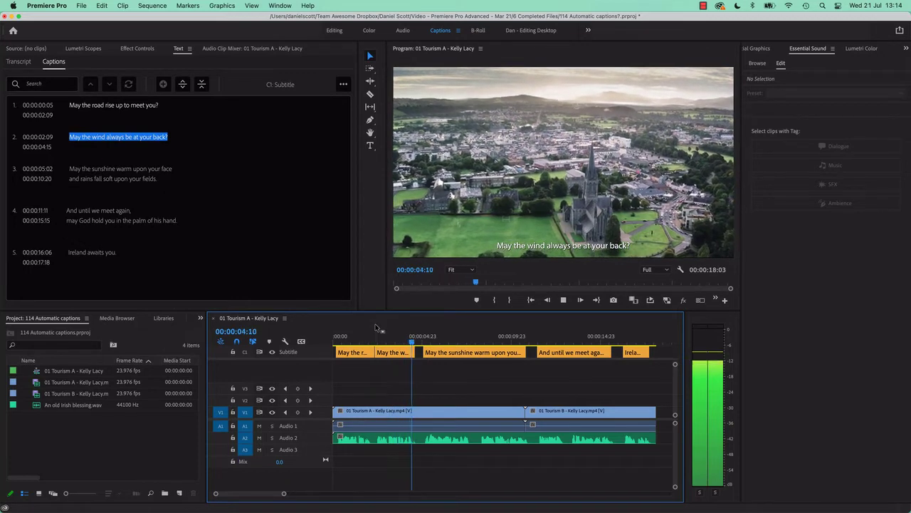
{"action": "key", "text": "space"}
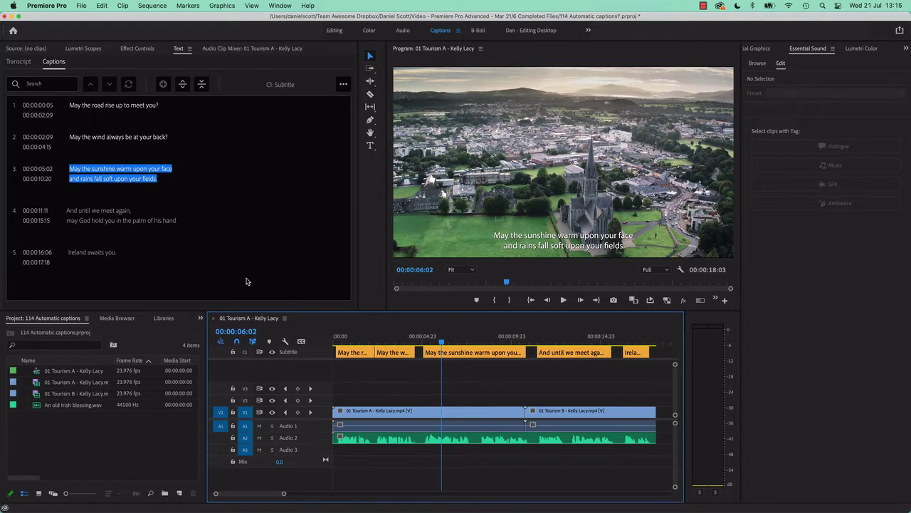
{"action": "key", "text": "space"}
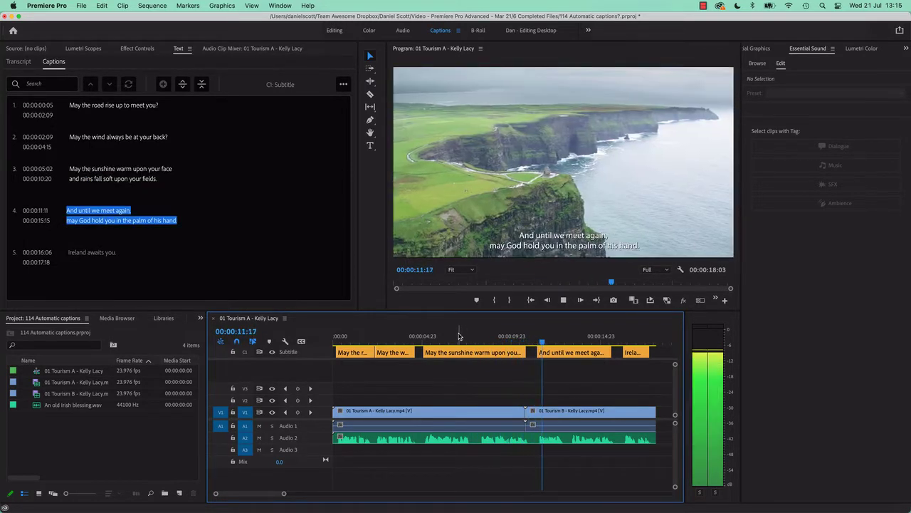
{"action": "key", "text": "space"}
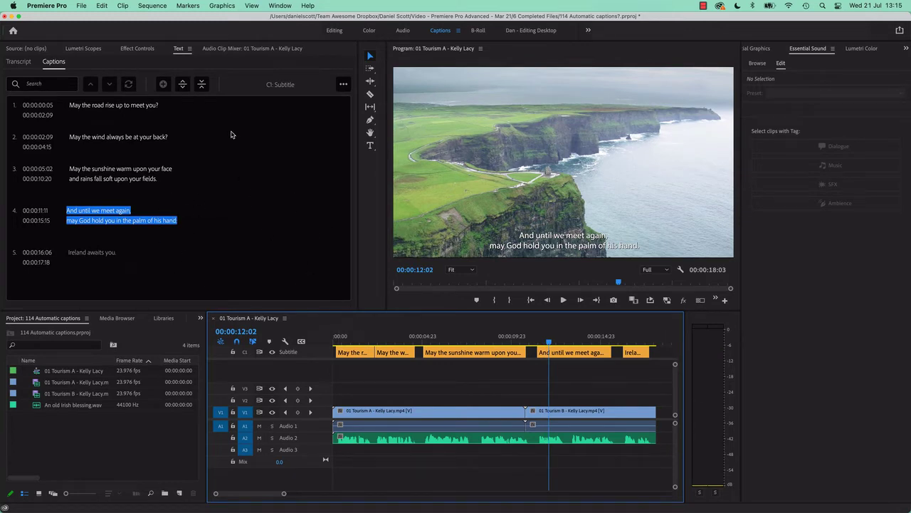
{"action": "left_click", "coordinate": [633, 353]}
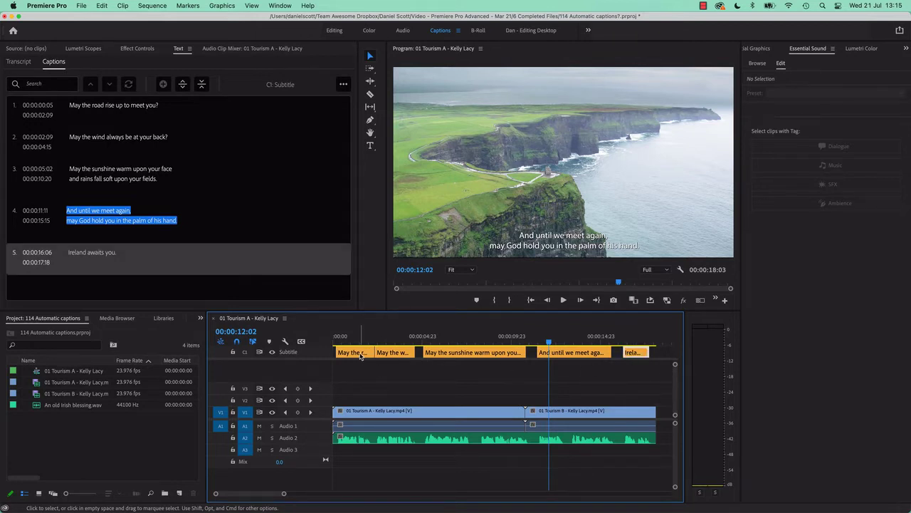
{"action": "left_click", "coordinate": [361, 354], "text": "shift"}
{"action": "left_click", "coordinate": [660, 354]}
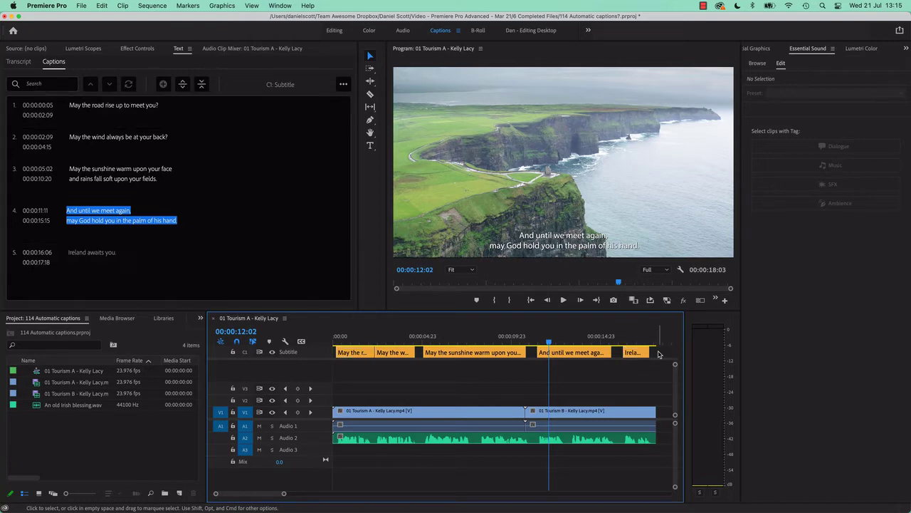
Delete all the caption segments from the subtitle track on the timeline
{"action": "left_click_drag", "start_coordinate": [659, 356], "coordinate": [348, 363]}
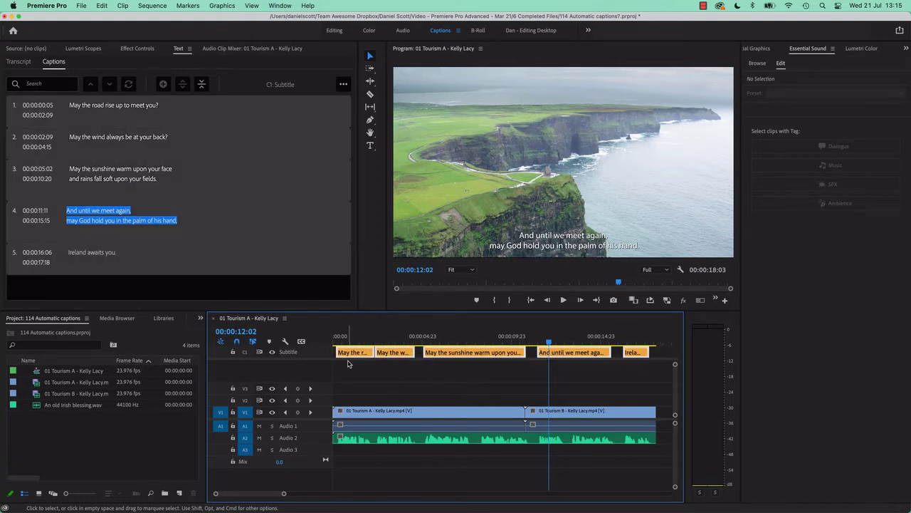
{"action": "key", "text": "Delete"}
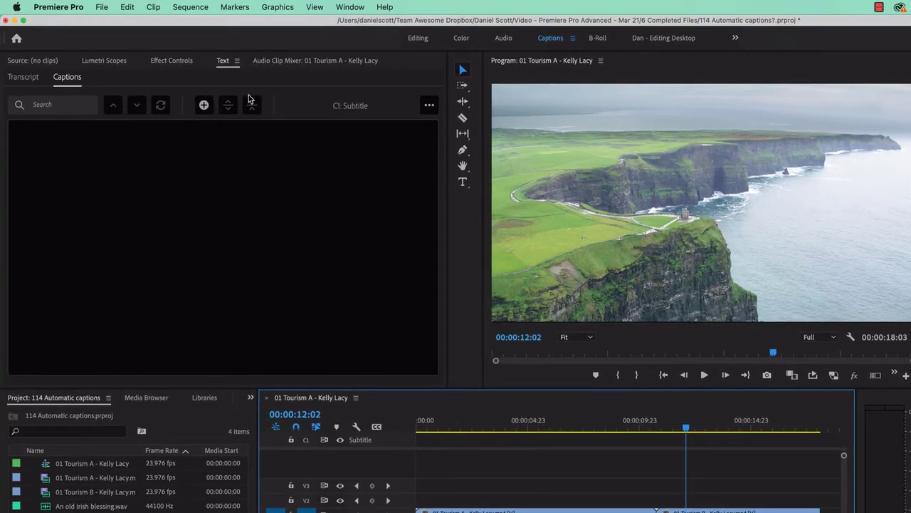
{"action": "left_click", "coordinate": [24, 78]}
{"action": "left_click", "coordinate": [67, 78]}
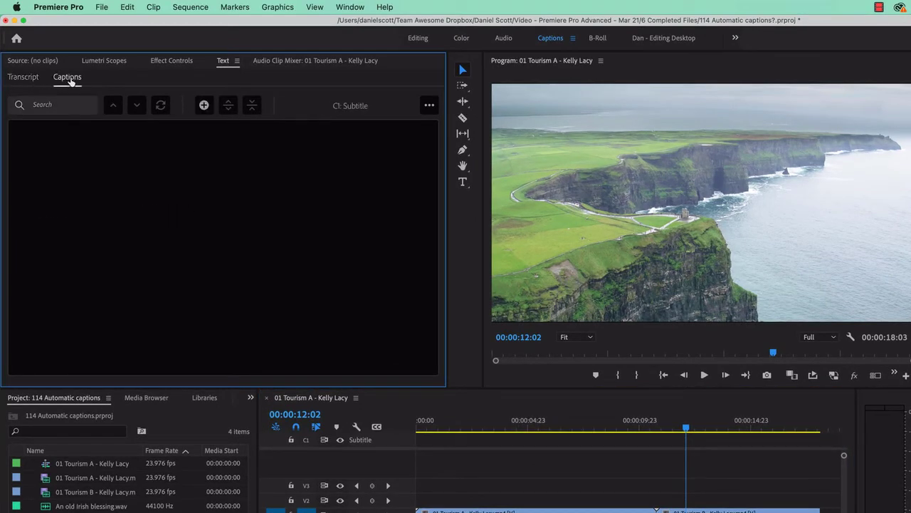
{"action": "left_click", "coordinate": [23, 79]}
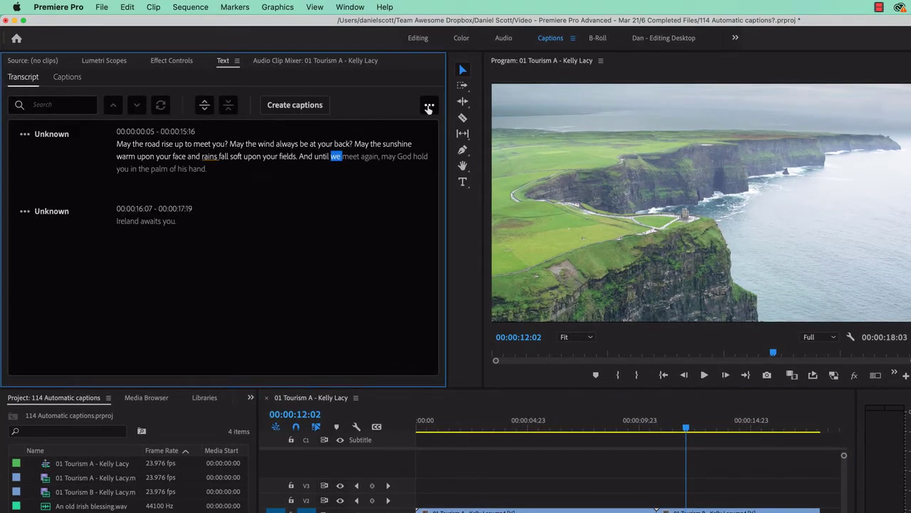
{"action": "left_click", "coordinate": [430, 105]}
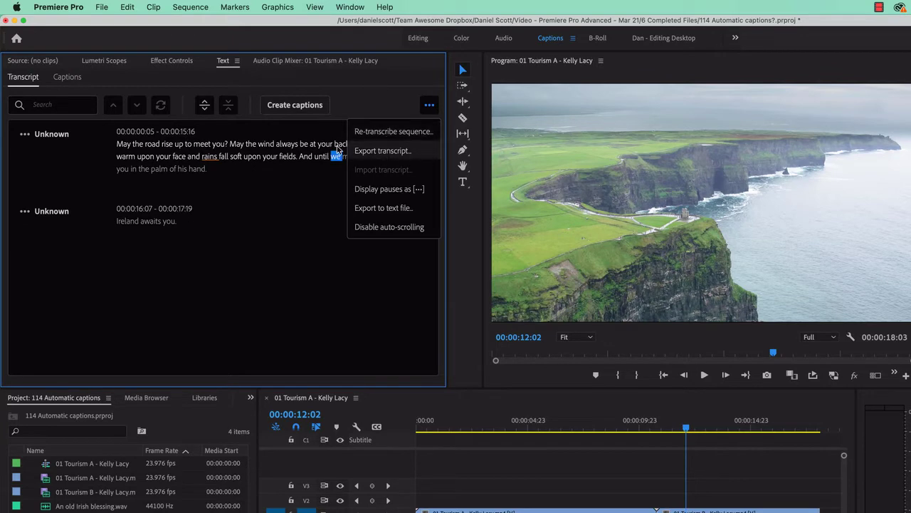
{"action": "left_click", "coordinate": [400, 133]}
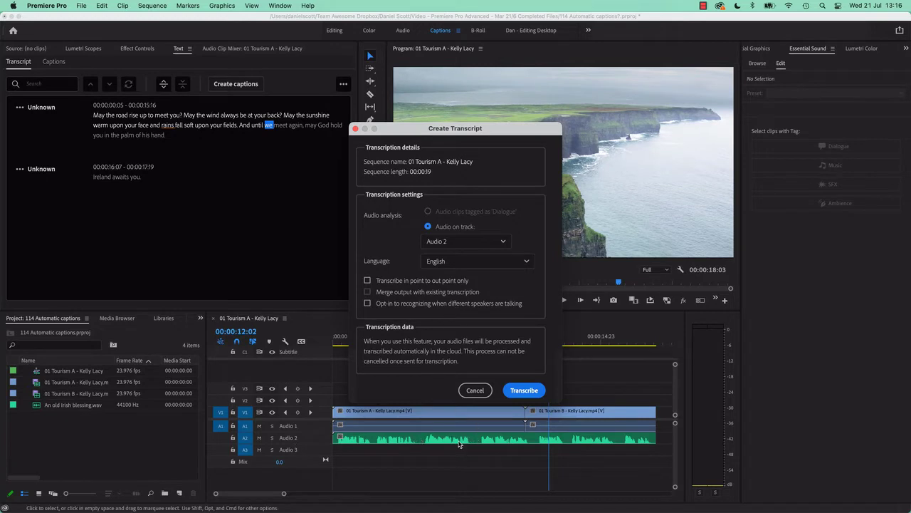
{"action": "left_click", "coordinate": [475, 390]}
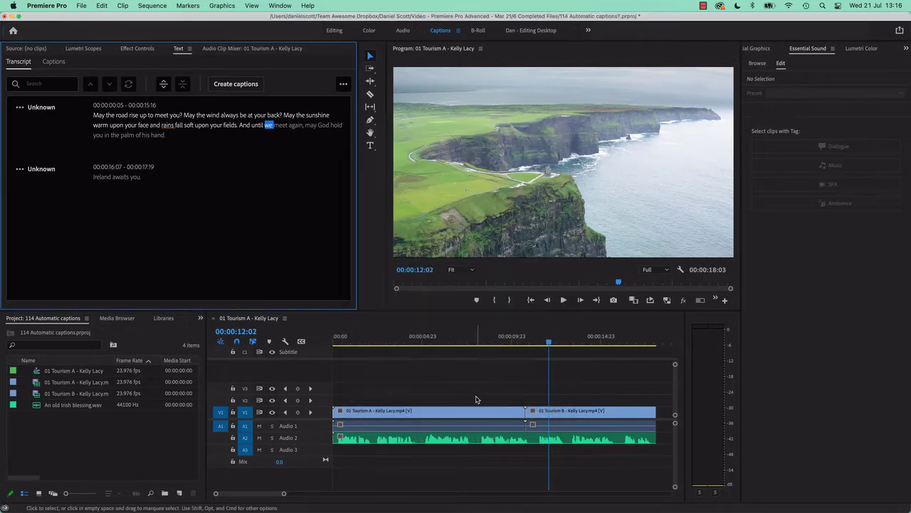
{"action": "left_click", "coordinate": [475, 388]}
Tag the voice-over clip on the Audio 2 track as Dialogue and auto-match its loudness
{"action": "left_click", "coordinate": [502, 442]}
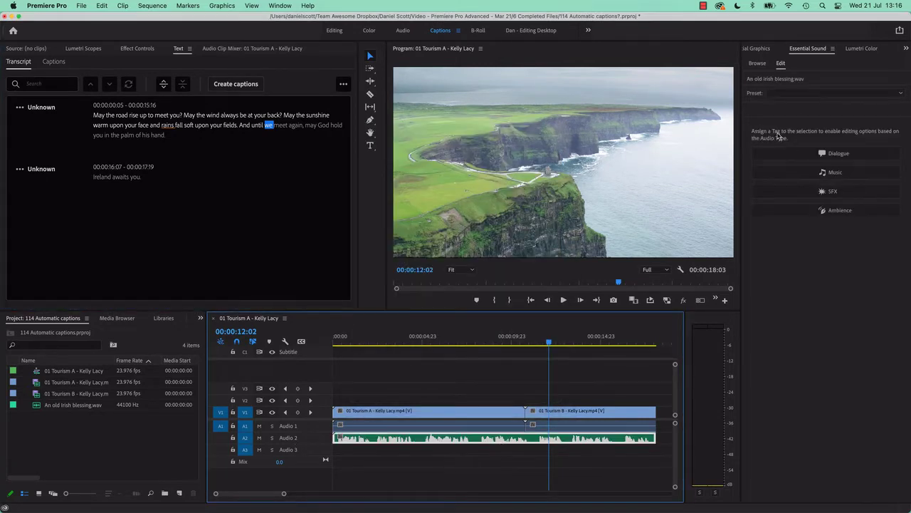
{"action": "left_click", "coordinate": [800, 153]}
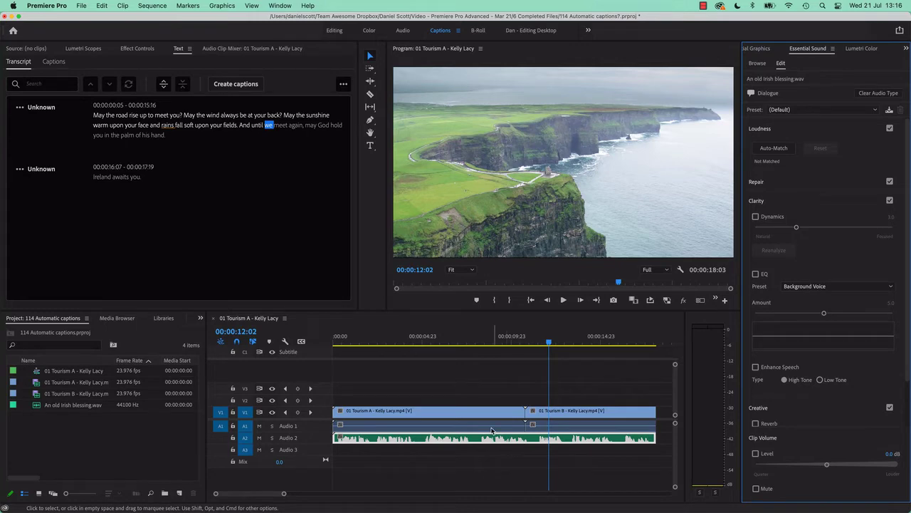
{"action": "left_click", "coordinate": [782, 147]}
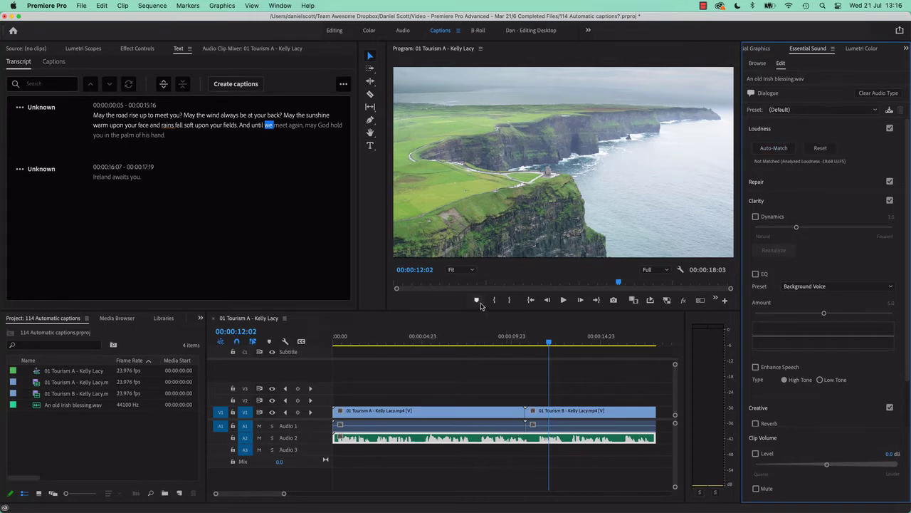
Examine the re-transcription settings for Dialogue-tagged audio clips and the list of available languages
{"action": "left_click", "coordinate": [344, 84]}
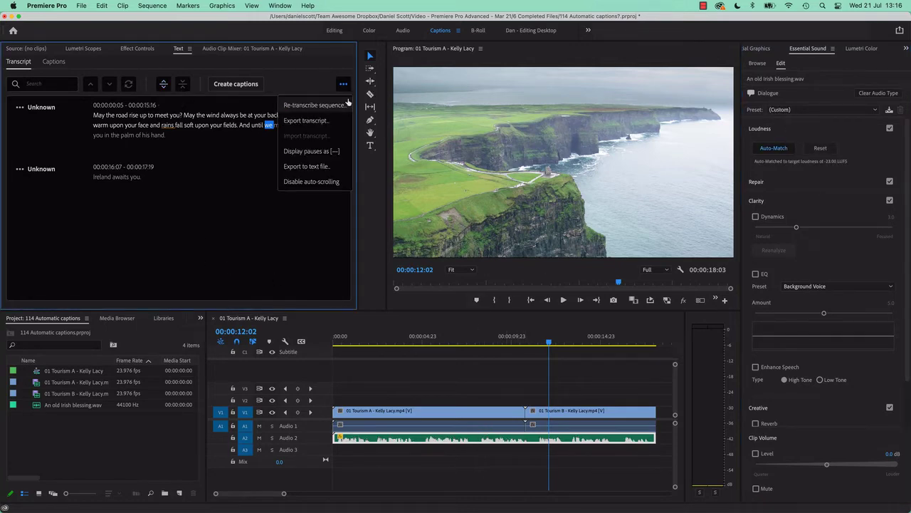
{"action": "left_click", "coordinate": [322, 99]}
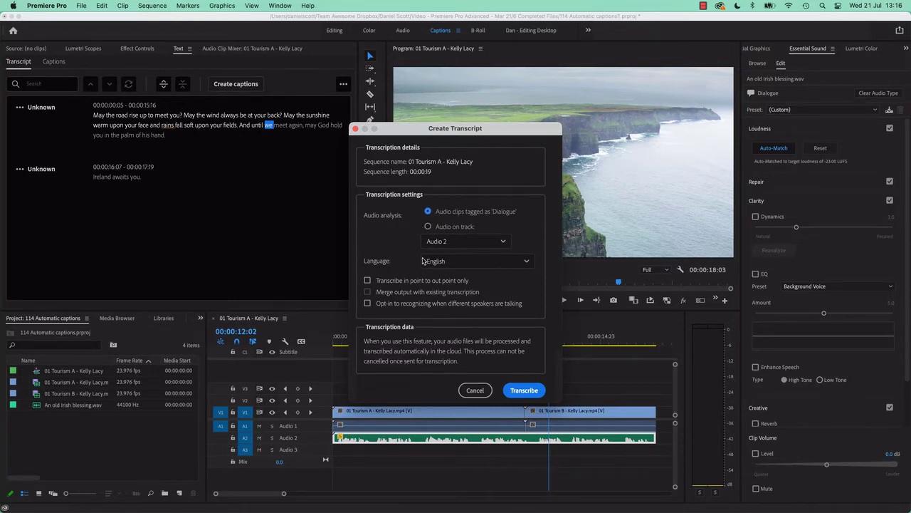
{"action": "left_click", "coordinate": [460, 263]}
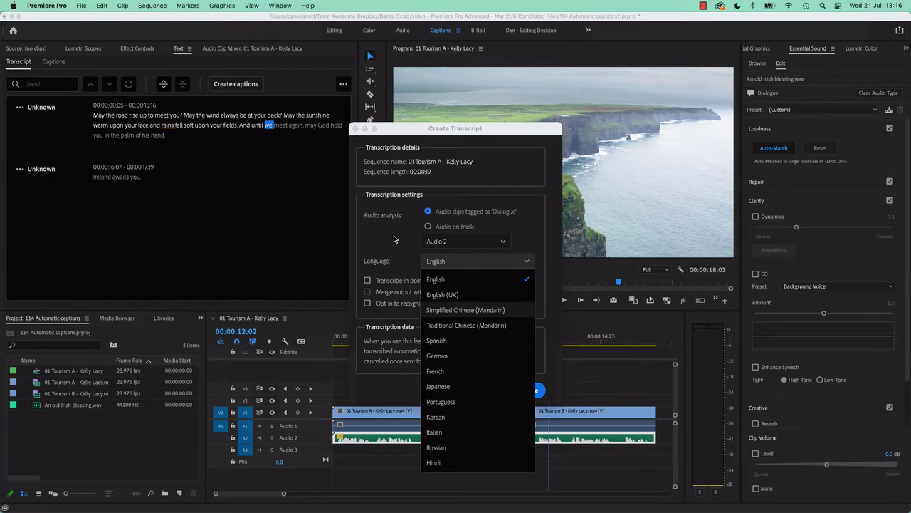
{"action": "left_click", "coordinate": [394, 238]}
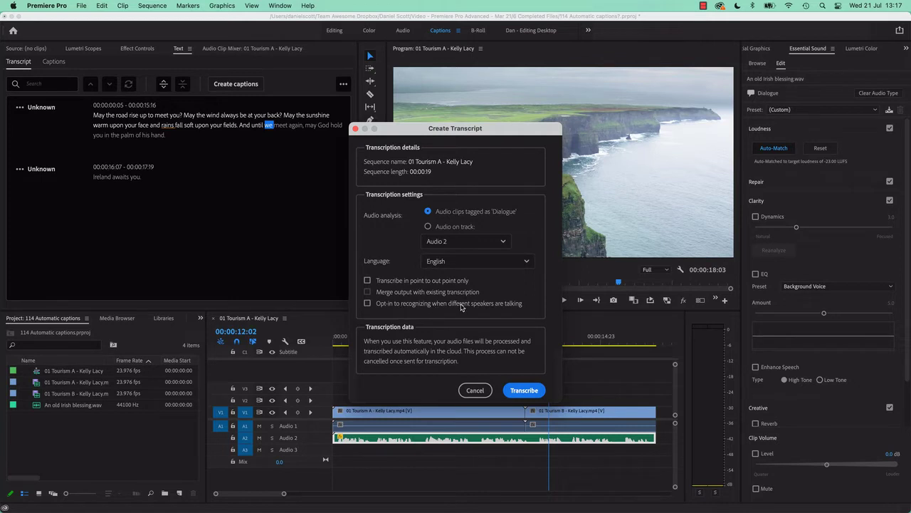
{"action": "left_click", "coordinate": [475, 390]}
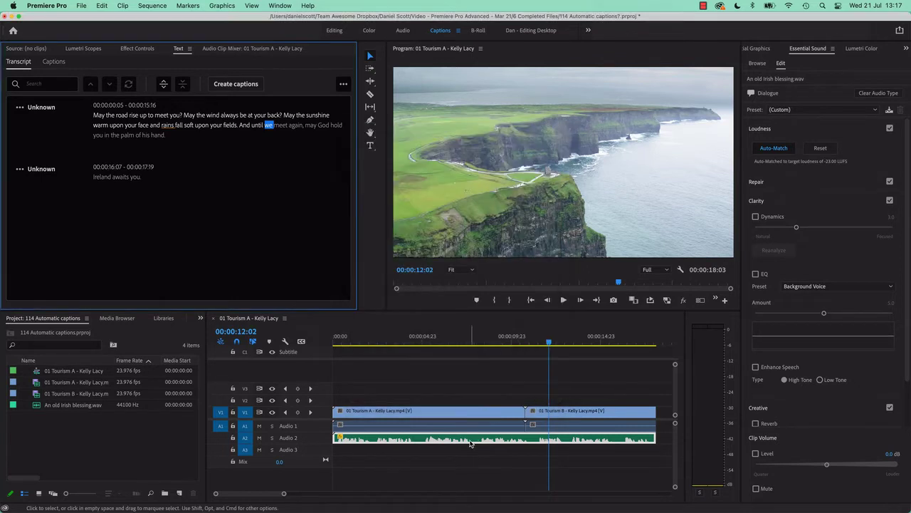
Trim the end of the voice-over clip so it lasts about 8 seconds, and import Sound 02 - Dialog Only.wav from the Sound folder
{"action": "left_click_drag", "start_coordinate": [652, 437], "coordinate": [484, 437]}
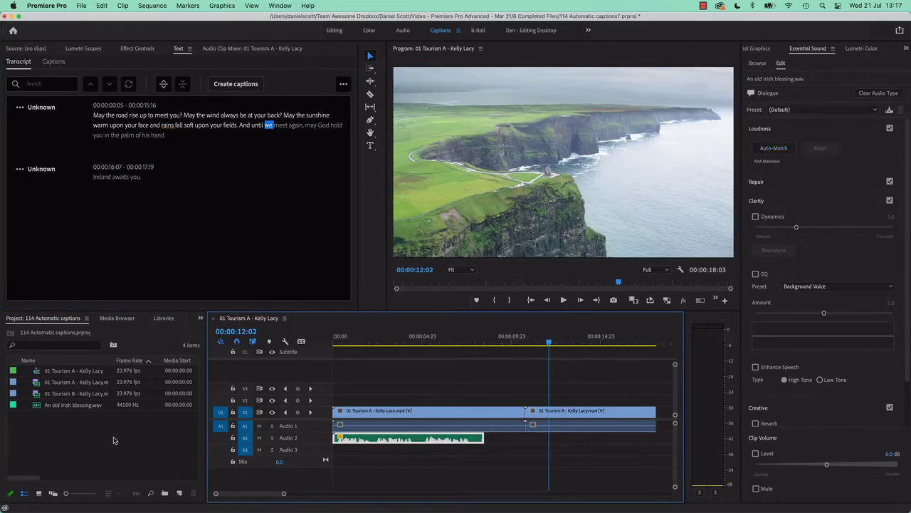
{"action": "double_click", "coordinate": [116, 464]}
{"action": "left_click", "coordinate": [466, 99]}
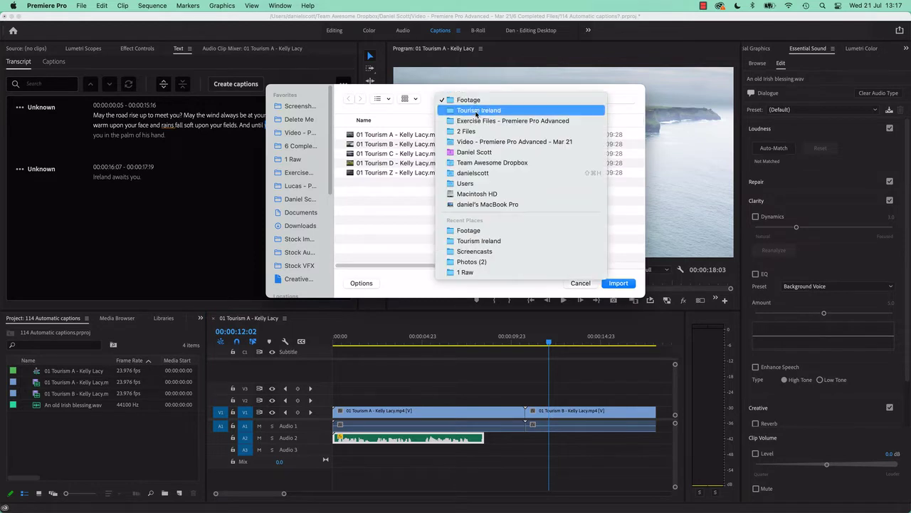
{"action": "left_click", "coordinate": [478, 120]}
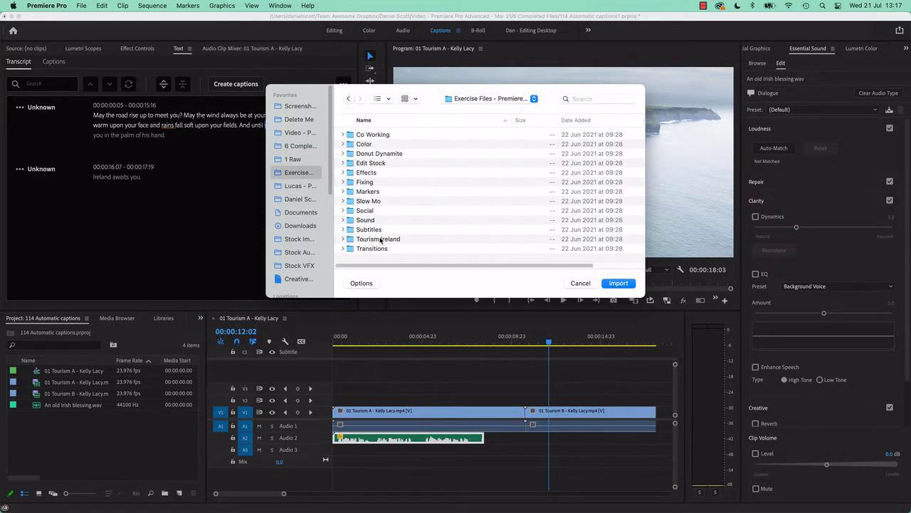
{"action": "left_click", "coordinate": [368, 220]}
{"action": "double_click", "coordinate": [368, 221]}
{"action": "left_click", "coordinate": [401, 202]}
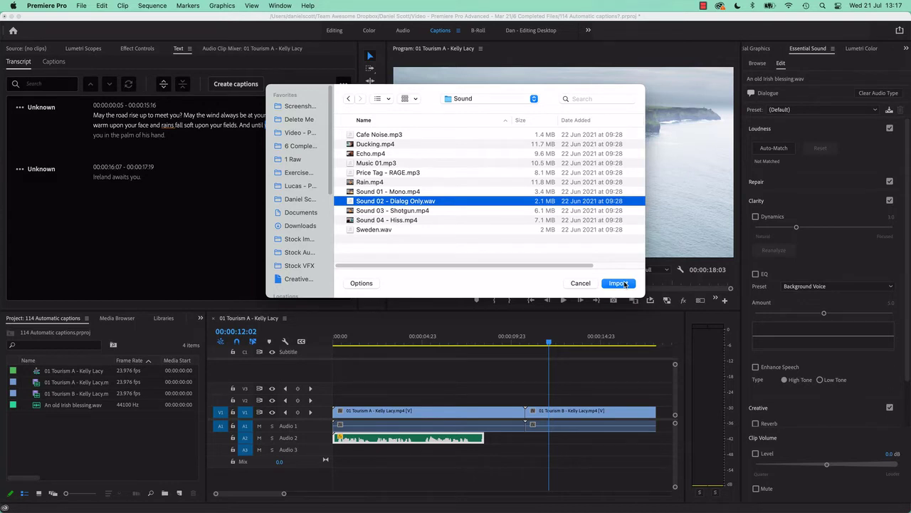
{"action": "left_click", "coordinate": [619, 284]}
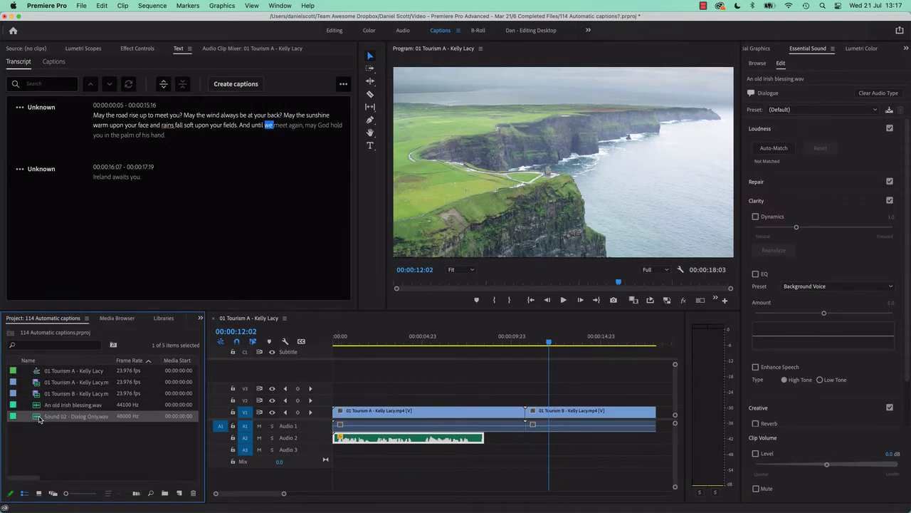
Place Sound 02 - Dialog Only.wav on Audio 2 directly after the voice-over clip, tagged as Dialogue with its loudness auto-matched
{"action": "left_click_drag", "start_coordinate": [41, 417], "coordinate": [494, 441]}
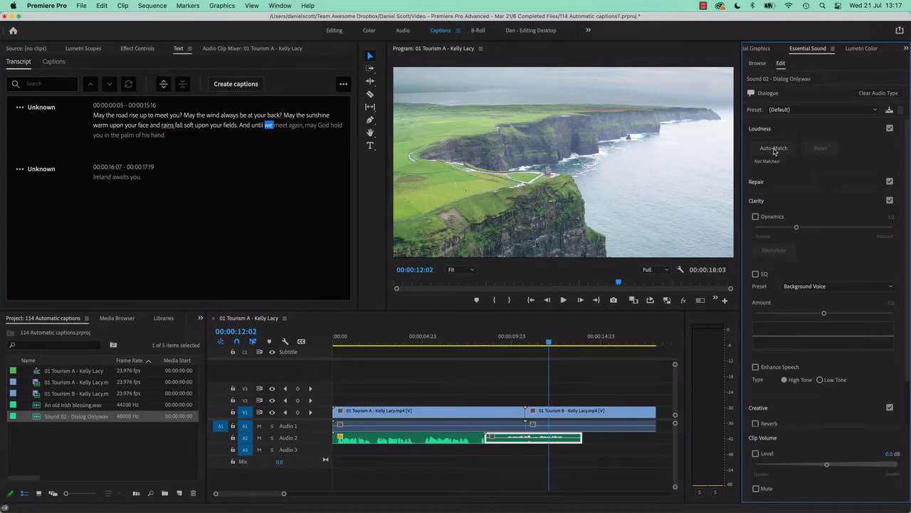
{"action": "left_click_drag", "start_coordinate": [475, 343], "coordinate": [509, 349]}
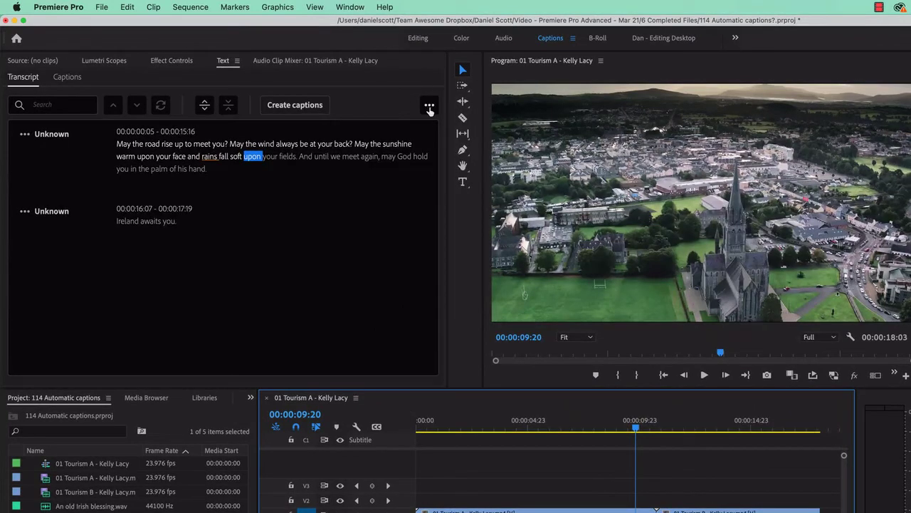
Re-transcribe the sequence in English from the audio clips tagged as Dialogue, with recognition of different speakers enabled
{"action": "left_click", "coordinate": [430, 105]}
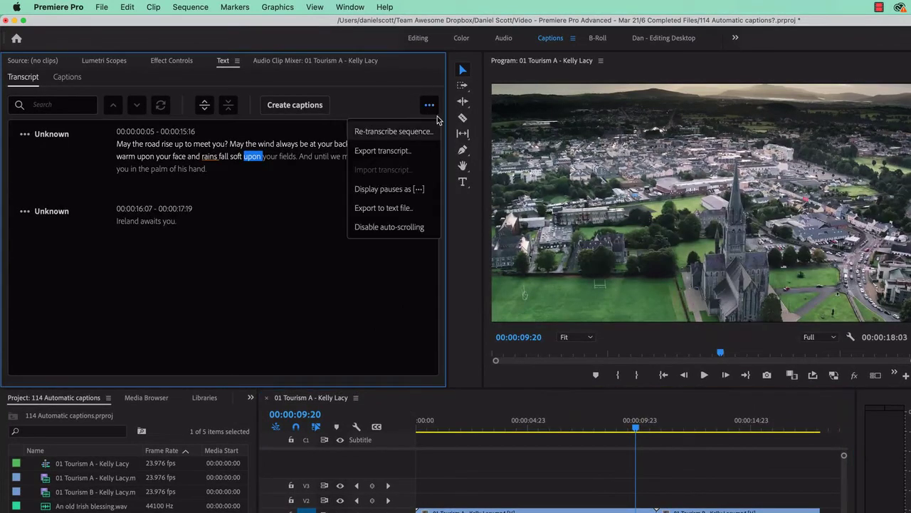
{"action": "left_click", "coordinate": [424, 134]}
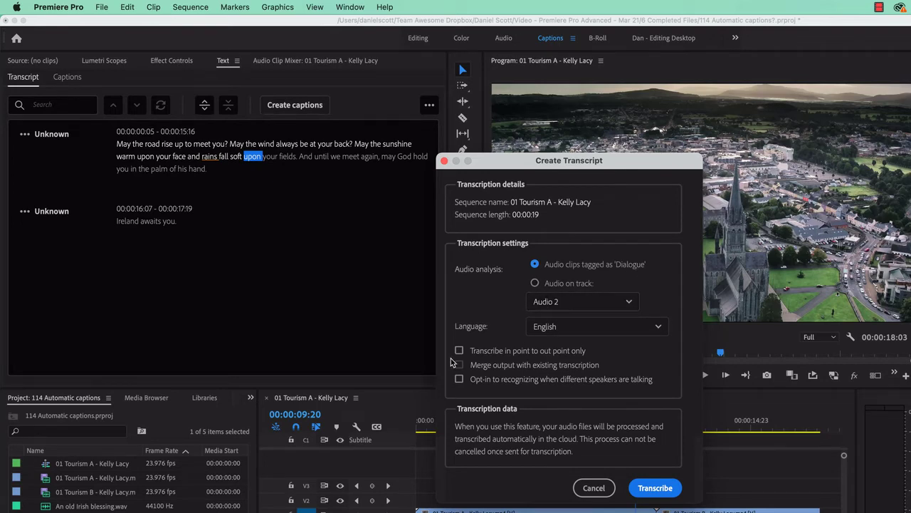
{"action": "left_click", "coordinate": [485, 380]}
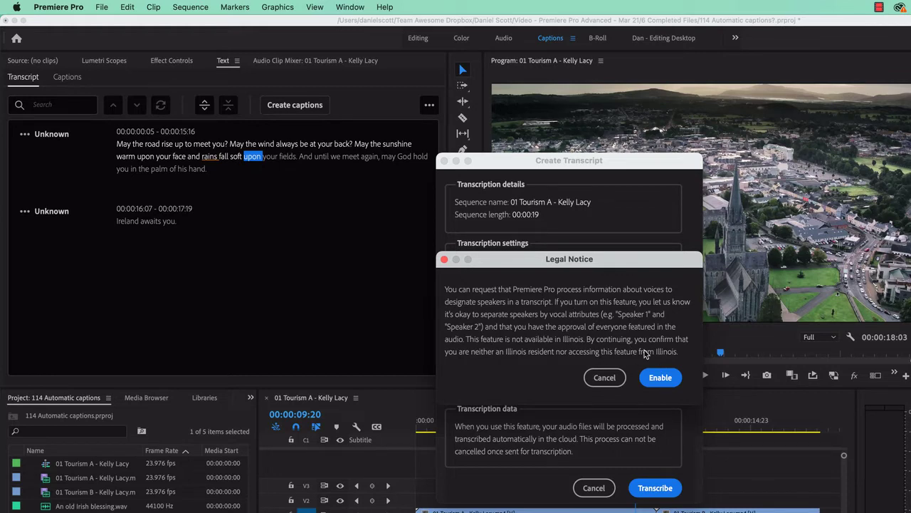
{"action": "left_click", "coordinate": [661, 381]}
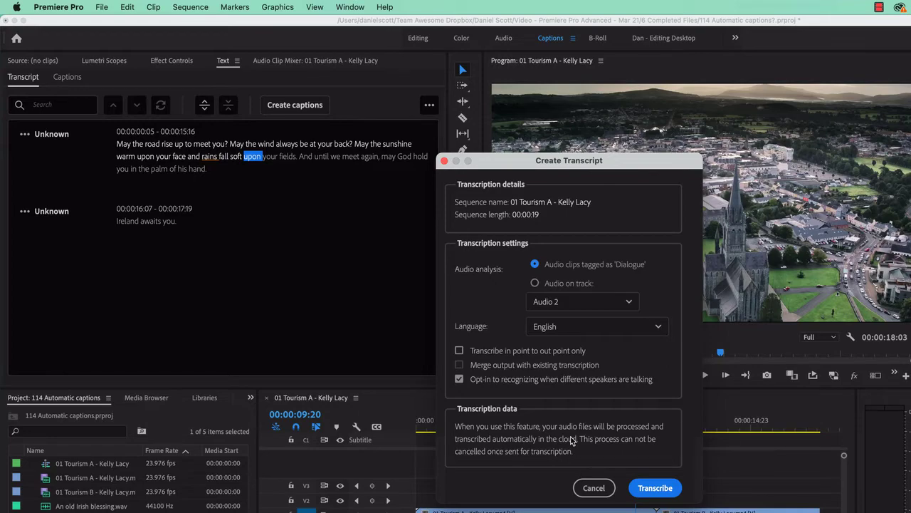
{"action": "left_click", "coordinate": [653, 488]}
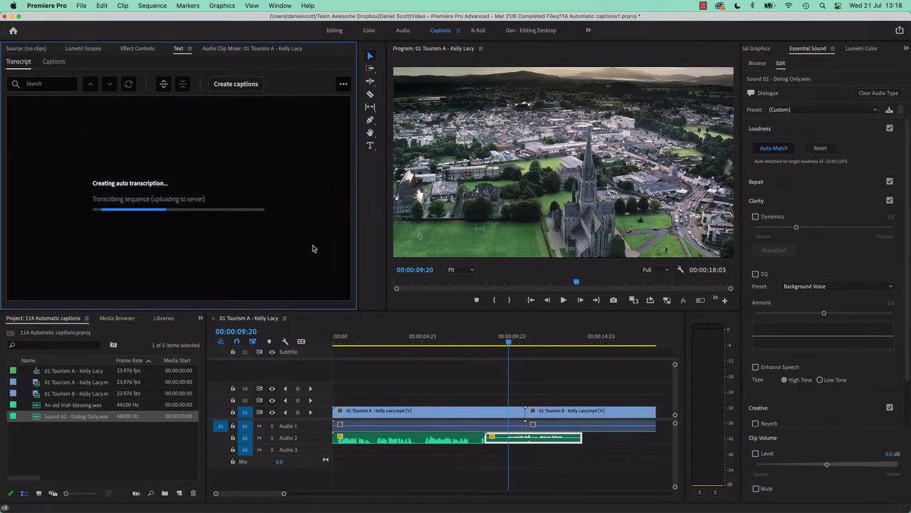
{"action": "key", "text": "super+s"}
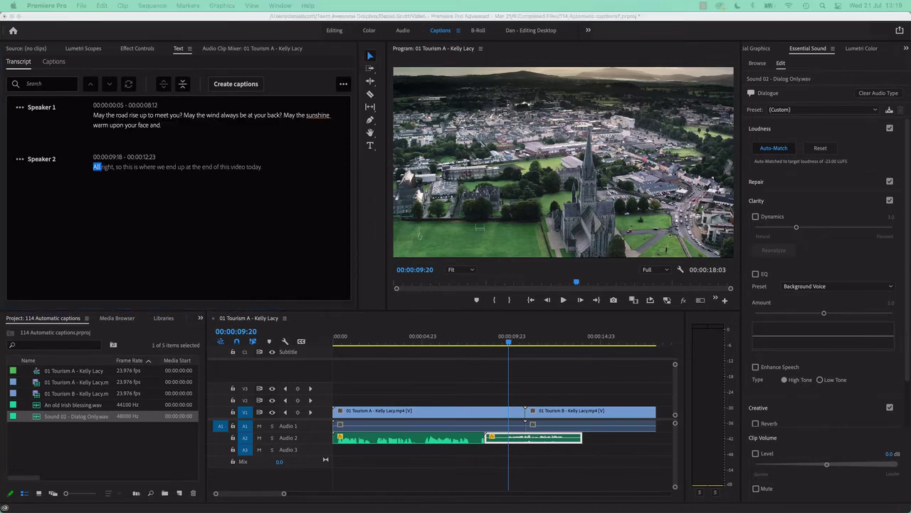
Play the sequence across both dialogue clips to check the transcript's separation of Speaker 1 and Speaker 2
{"action": "left_click", "coordinate": [228, 116]}
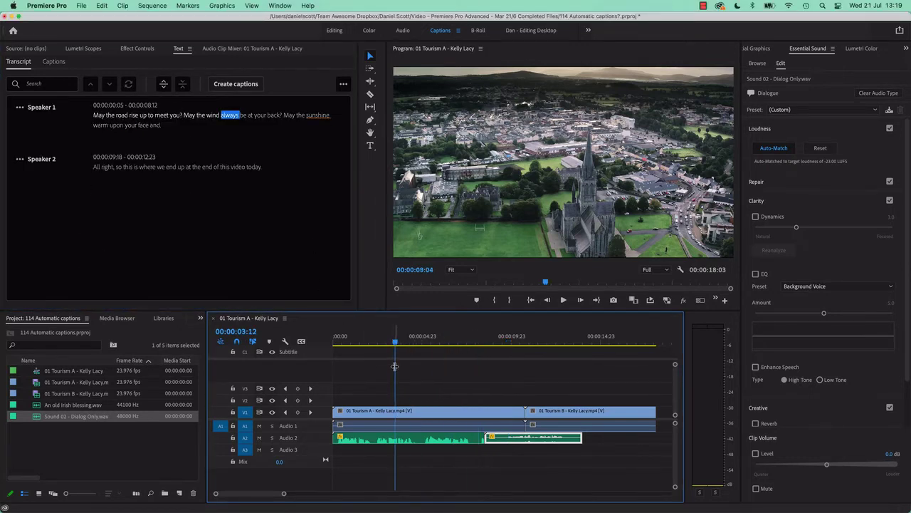
{"action": "key", "text": "space"}
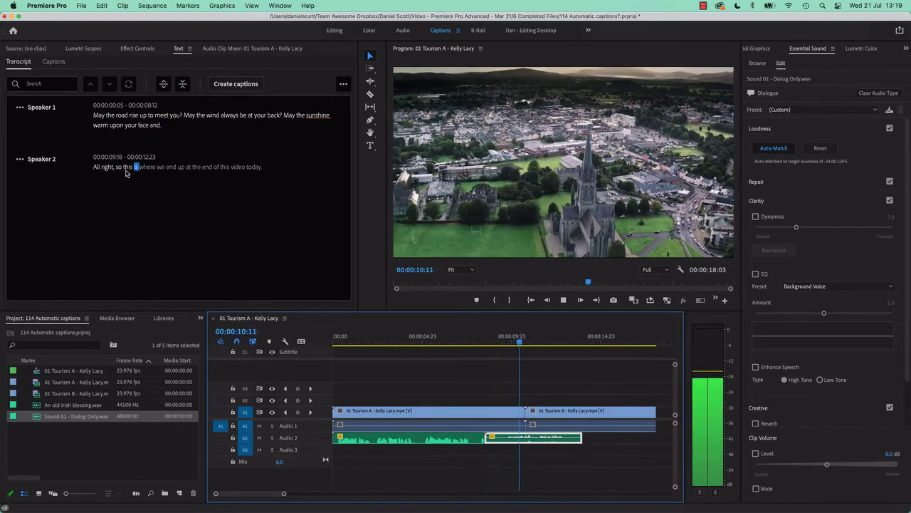
{"action": "key", "text": "space"}
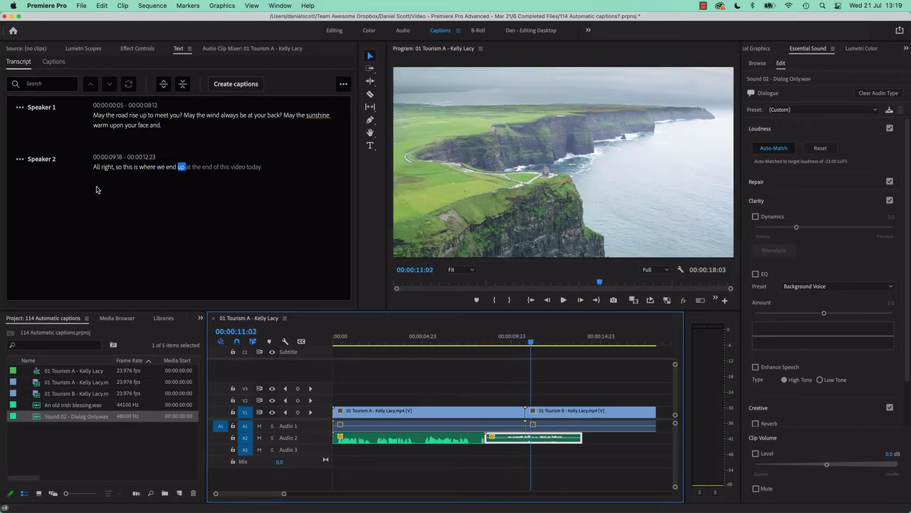
Open the speaker editing options for the transcript and rename Speaker 1 with the voice-over speaker's first name
{"action": "left_click", "coordinate": [43, 107]}
{"action": "left_click", "coordinate": [35, 158]}
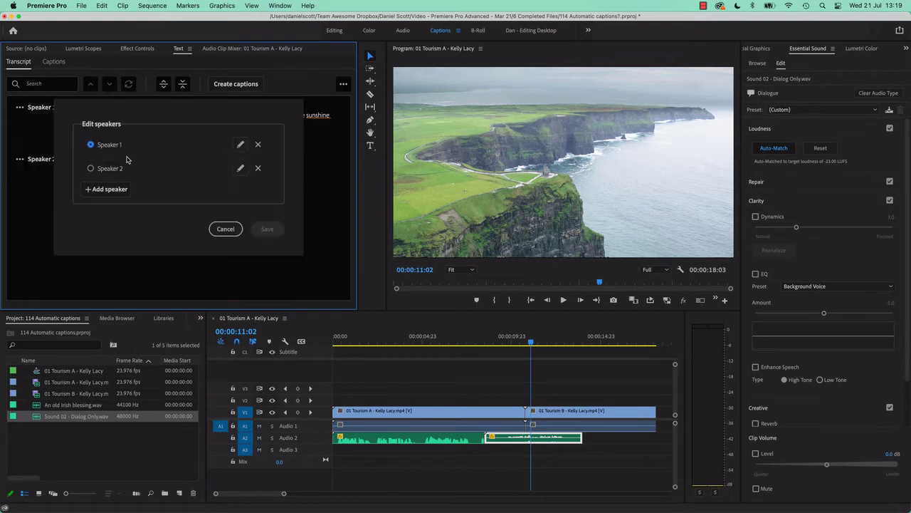
{"action": "left_click", "coordinate": [241, 146]}
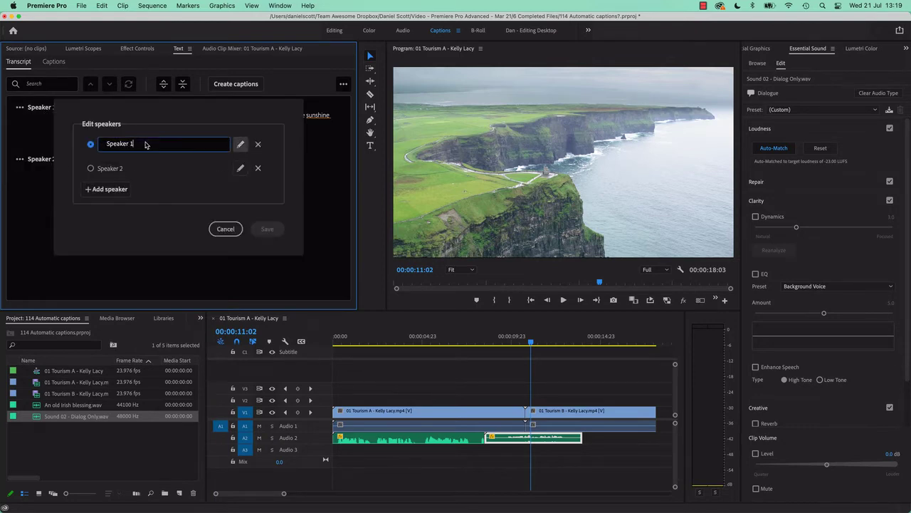
{"action": "triple_click", "coordinate": [143, 146]}
{"action": "type", "text": "Kathy"}
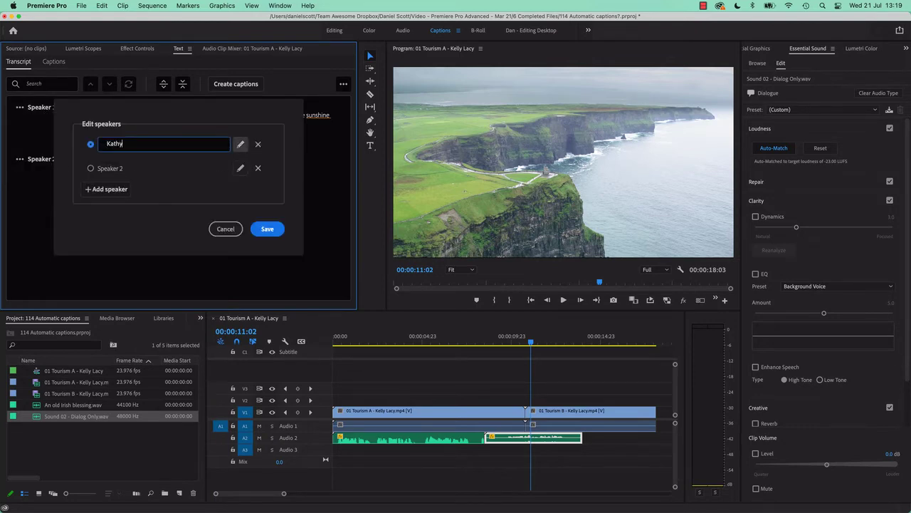
{"action": "key", "text": "Return"}
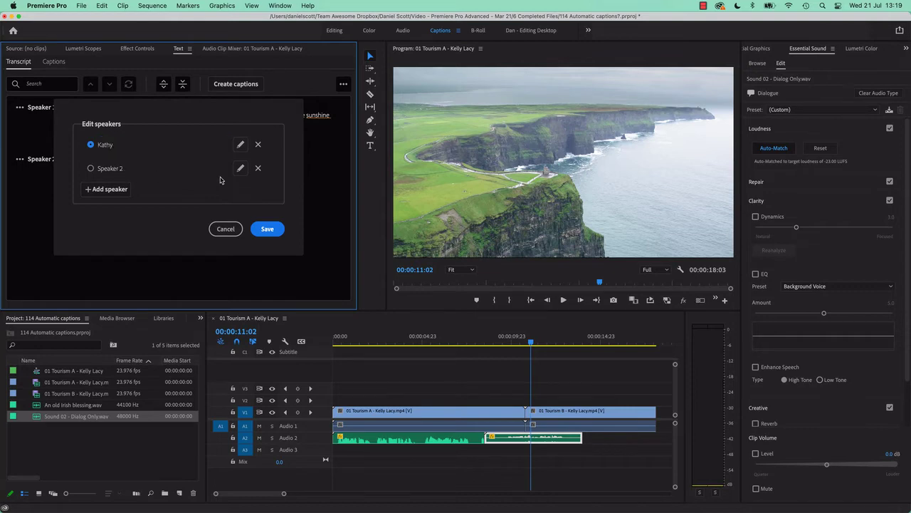
Rename Speaker 2 with the second speaker's nickname and save the speaker changes to the transcript
{"action": "left_click", "coordinate": [240, 168]}
{"action": "triple_click", "coordinate": [143, 169]}
{"action": "type", "text": "andsom"}
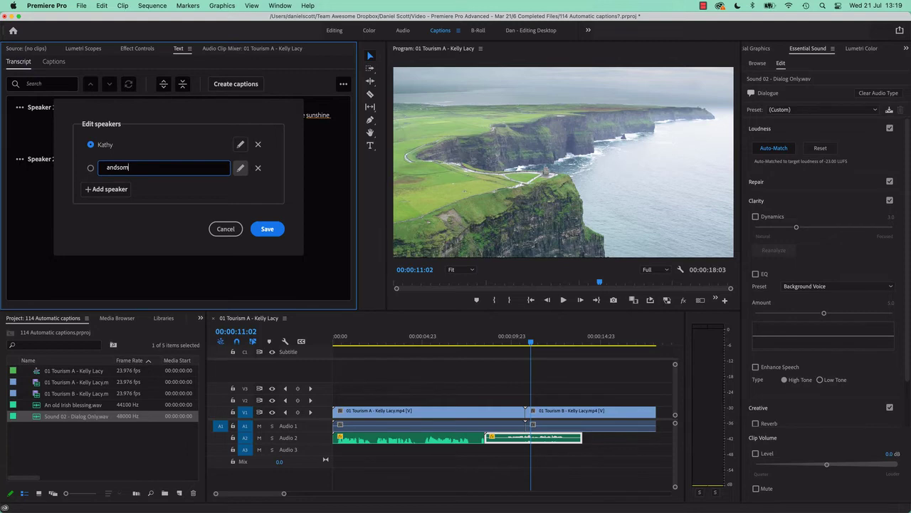
{"action": "type", "text": "e Dan"}
{"action": "left_click", "coordinate": [281, 234]}
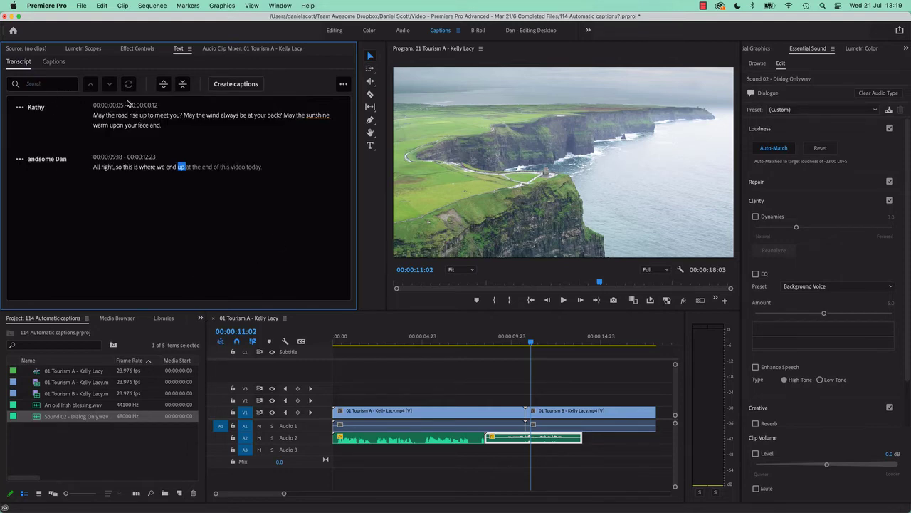
Start creating captions from the sequence transcript and look through the available caption presets and formats
{"action": "left_click", "coordinate": [228, 84]}
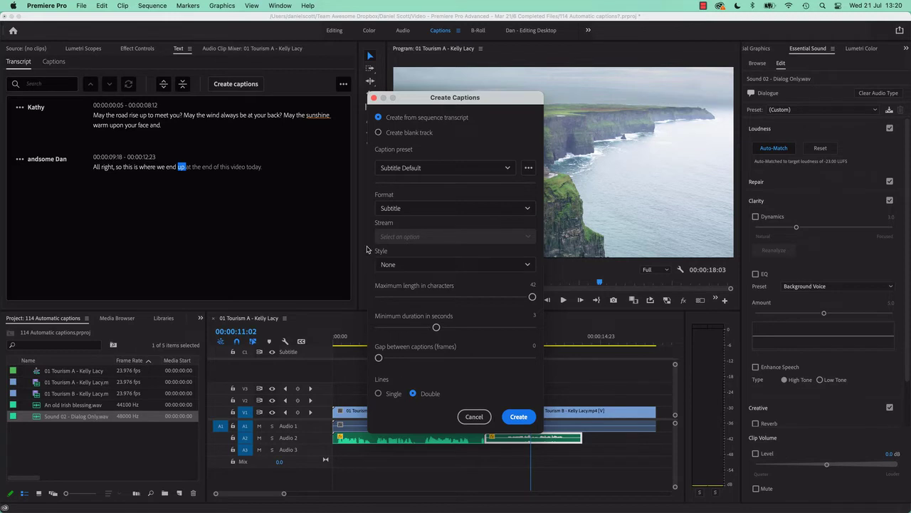
{"action": "left_click", "coordinate": [389, 171]}
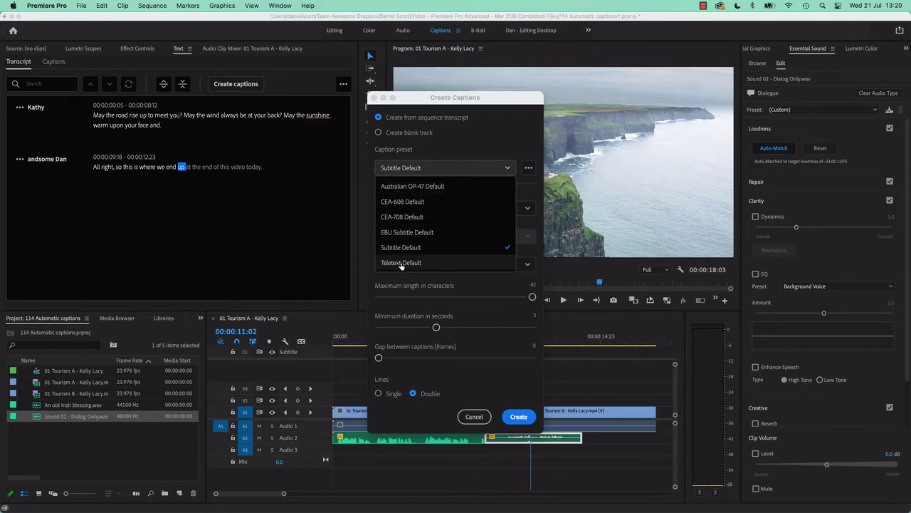
{"action": "left_click", "coordinate": [426, 167]}
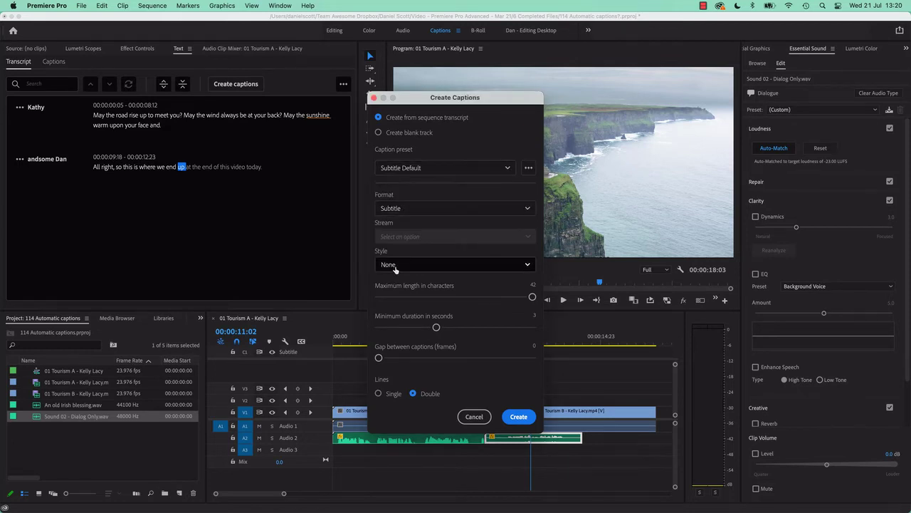
{"action": "left_click", "coordinate": [401, 207]}
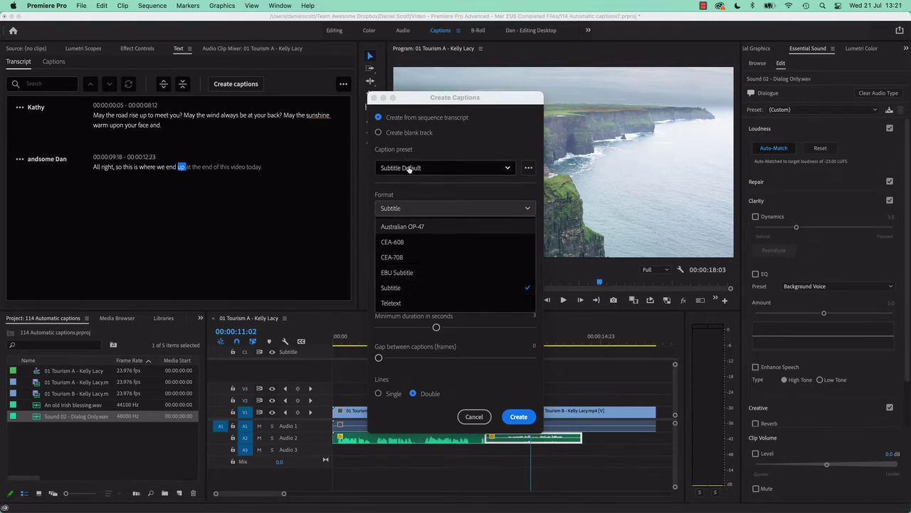
{"action": "left_click", "coordinate": [406, 200]}
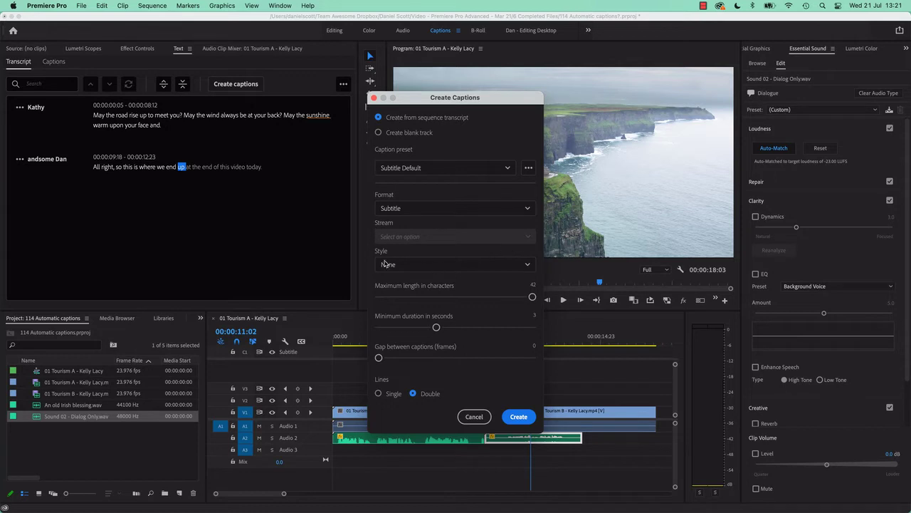
Try the Teletext caption format and set the format back to Subtitle
{"action": "left_click", "coordinate": [414, 210]}
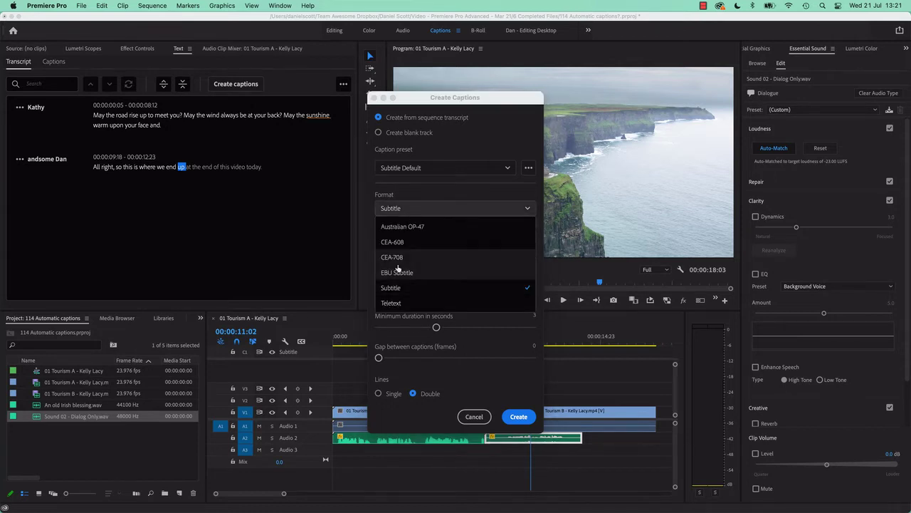
{"action": "left_click", "coordinate": [401, 305]}
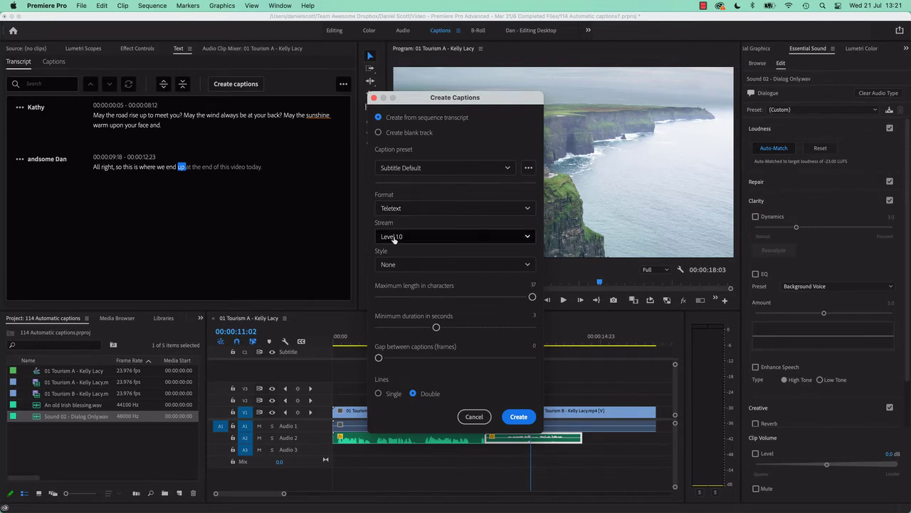
{"action": "left_click", "coordinate": [395, 212]}
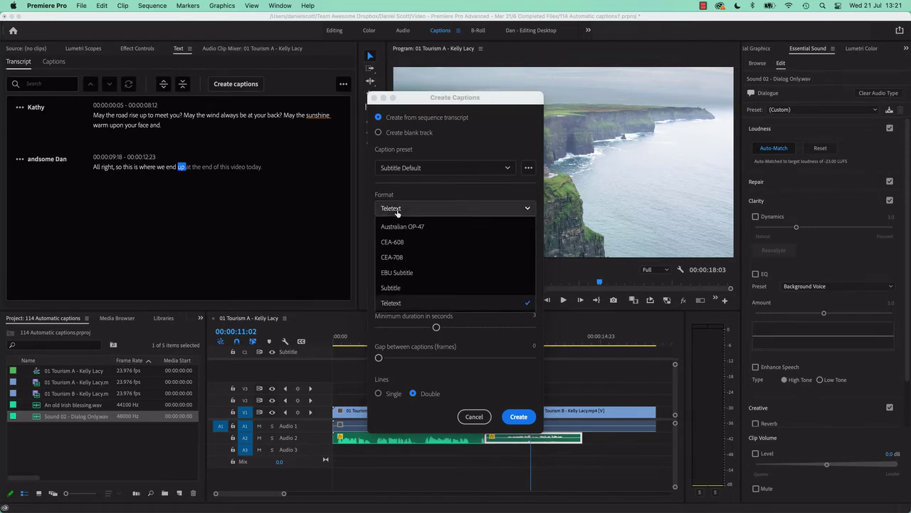
{"action": "left_click", "coordinate": [391, 288]}
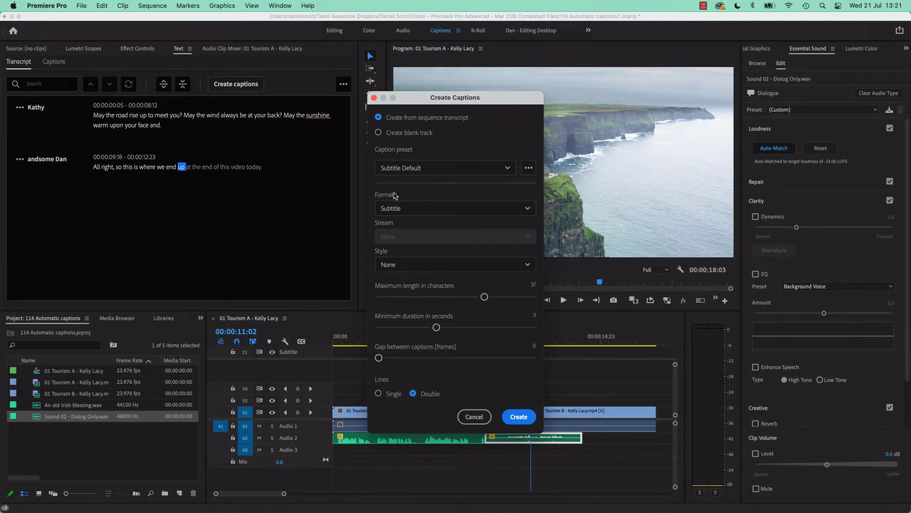
Create Subtitle-format captions with style None, maximum length 37 characters, minimum duration 3 seconds, no gap and double lines
{"action": "left_click", "coordinate": [398, 265]}
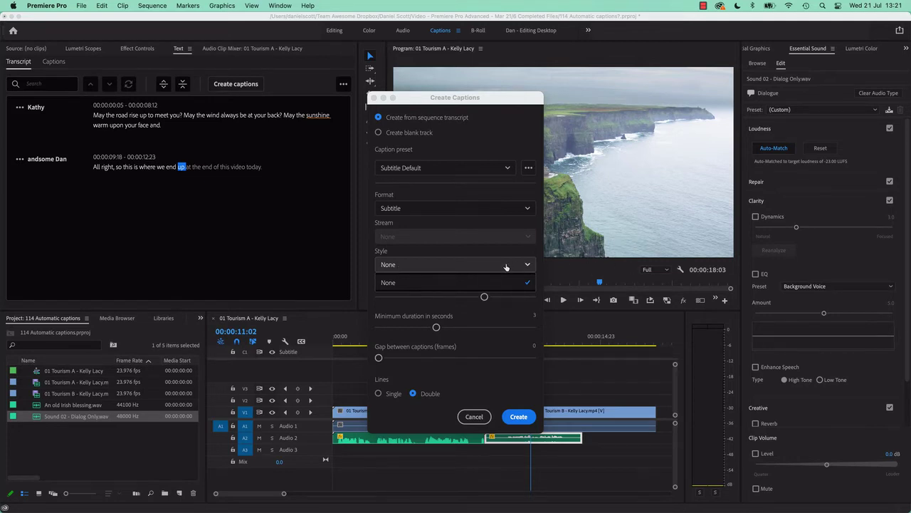
{"action": "left_click", "coordinate": [461, 268]}
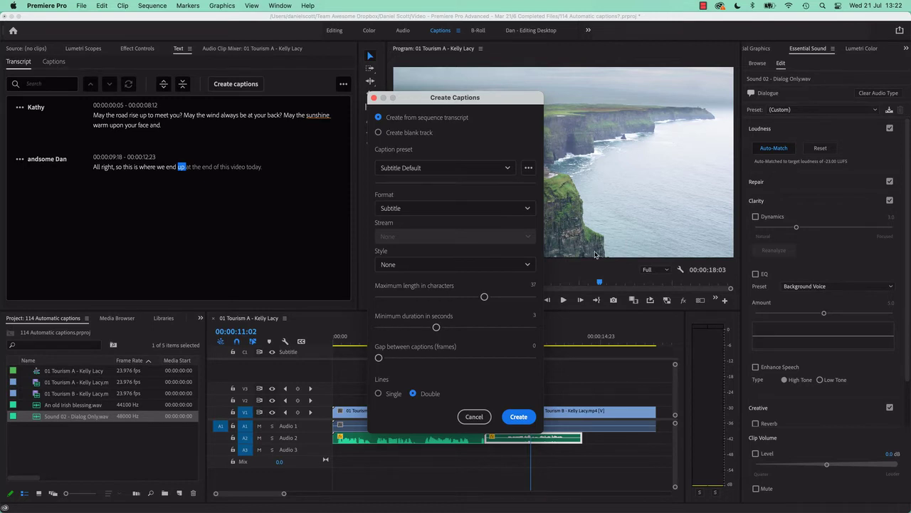
{"action": "left_click", "coordinate": [519, 416]}
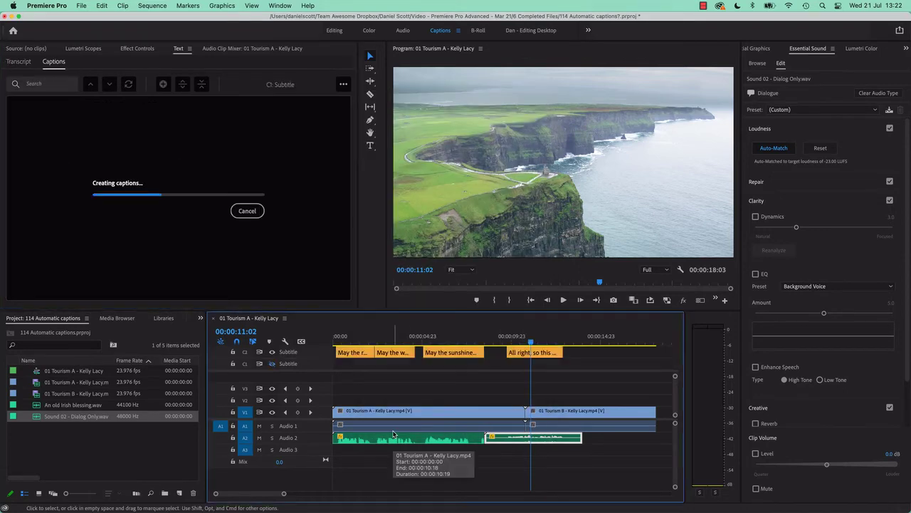
Preview the first caption over the footage and delete all the captions from subtitle track C2
{"action": "left_click_drag", "start_coordinate": [433, 342], "coordinate": [354, 343]}
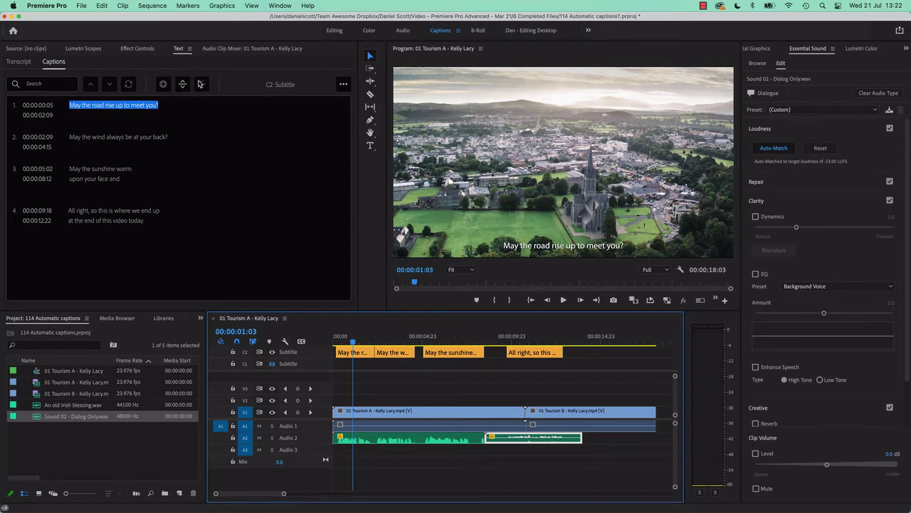
{"action": "left_click_drag", "start_coordinate": [580, 351], "coordinate": [319, 356]}
{"action": "key", "text": "Delete"}
Return to the transcript and mark an in-to-out range on the sequence around the second sentence, ending at 00:00:05:01
{"action": "left_click", "coordinate": [18, 61]}
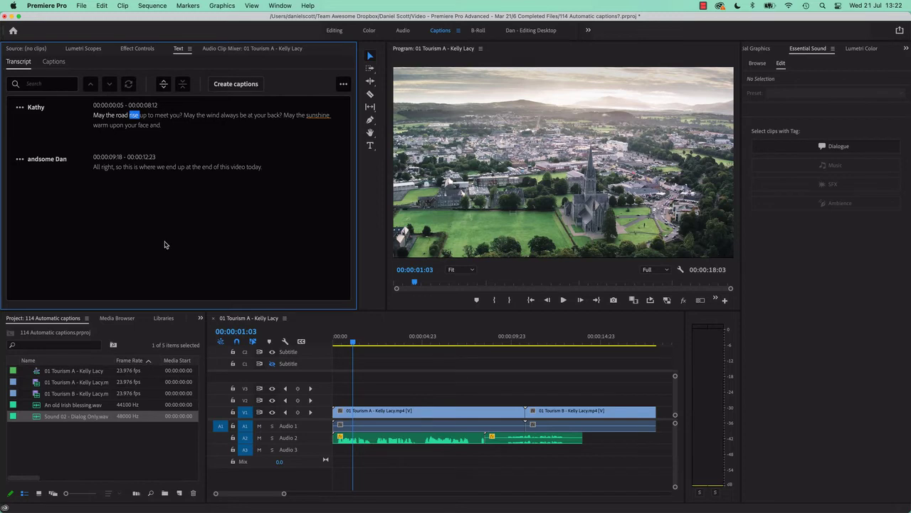
{"action": "left_click", "coordinate": [344, 84]}
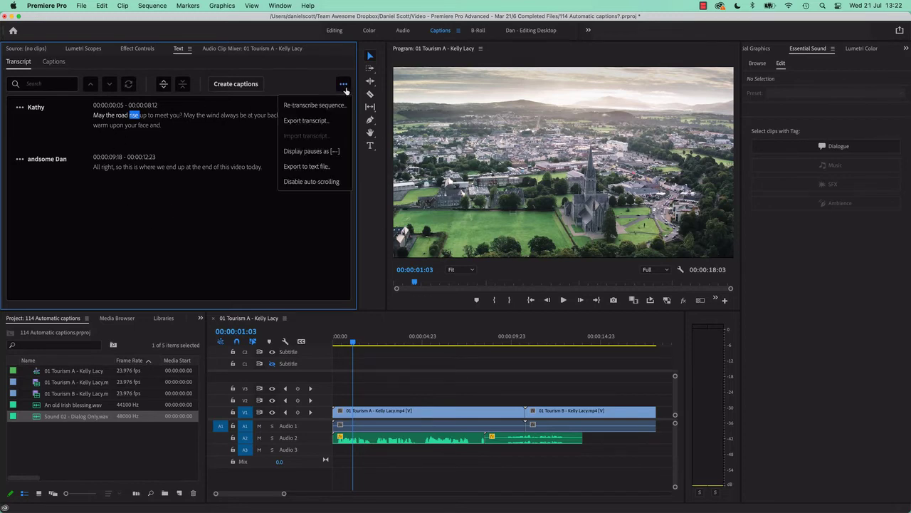
{"action": "left_click_drag", "start_coordinate": [348, 344], "coordinate": [423, 346]}
{"action": "key", "text": "i"}
{"action": "key", "text": "o"}
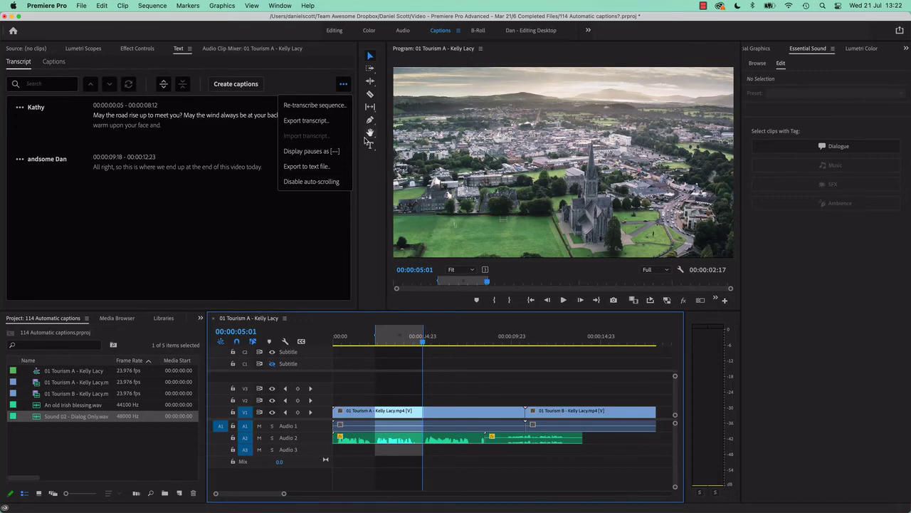
Examine the re-transcription options for the in-to-out range and speaker recognition, and cancel the transcription
{"action": "left_click", "coordinate": [314, 107]}
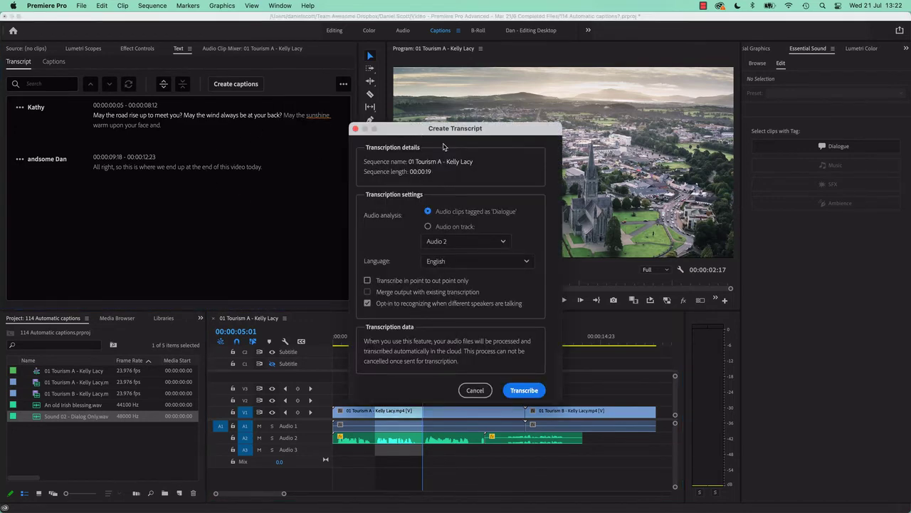
{"action": "left_click", "coordinate": [400, 282]}
{"action": "left_click", "coordinate": [368, 303]}
{"action": "left_click", "coordinate": [476, 390]}
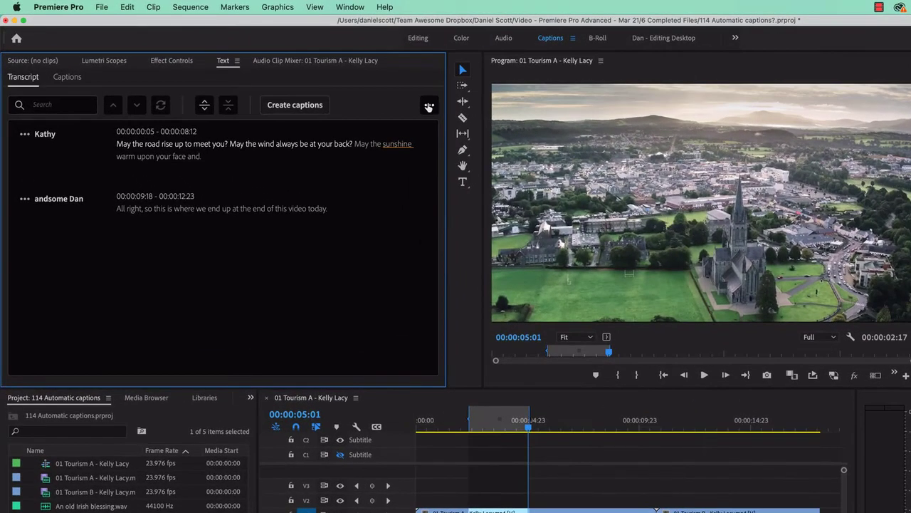
Export the transcript to the Desktop folder under its suggested file name
{"action": "left_click", "coordinate": [429, 105]}
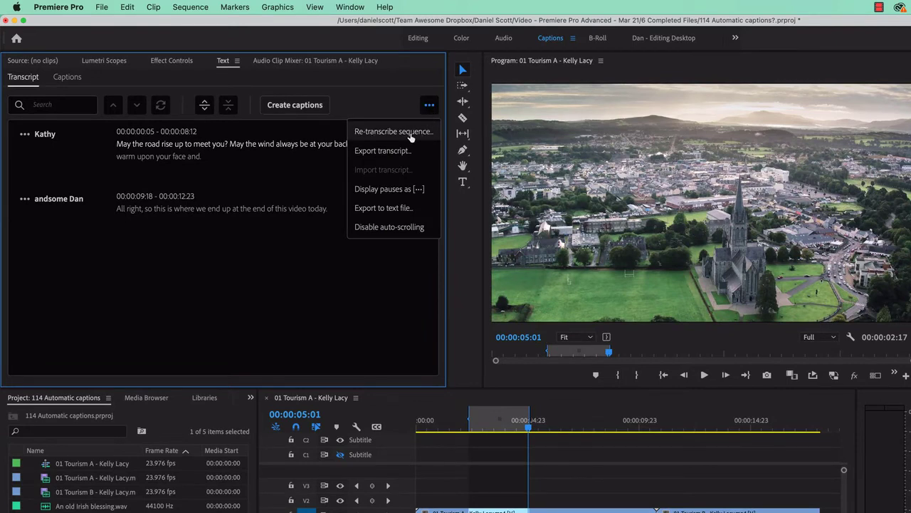
{"action": "left_click", "coordinate": [369, 152]}
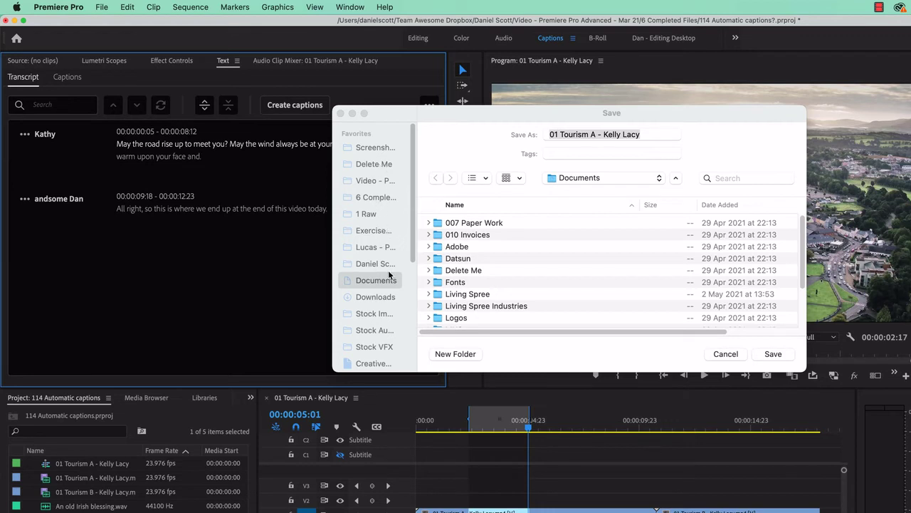
{"action": "left_click", "coordinate": [577, 182]}
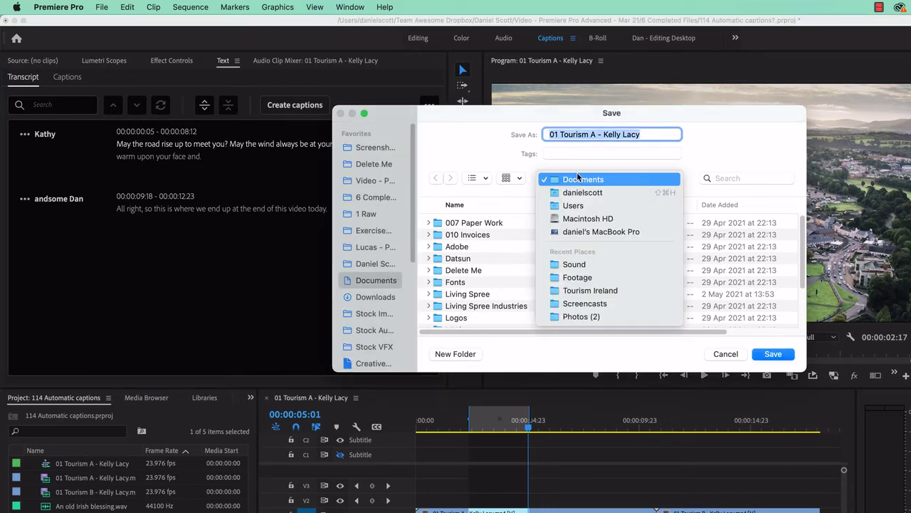
{"action": "left_click", "coordinate": [580, 189]}
{"action": "double_click", "coordinate": [461, 247]}
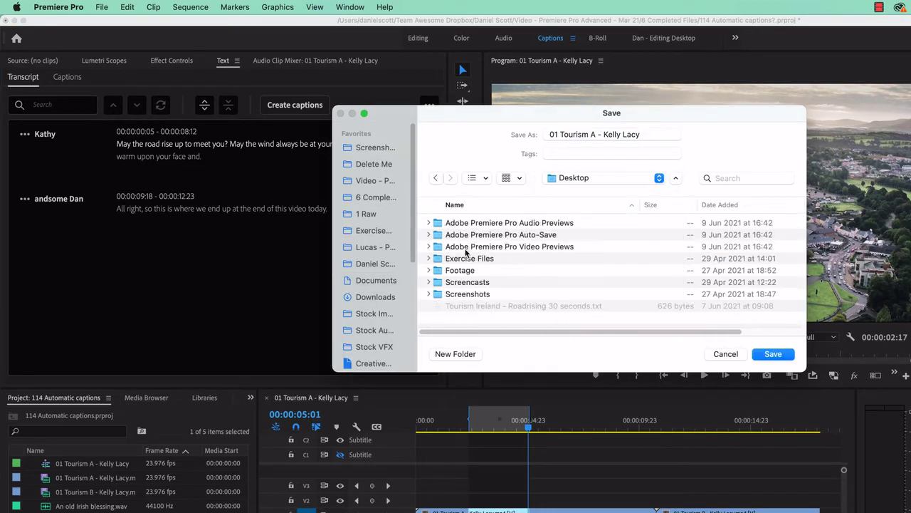
{"action": "left_click", "coordinate": [781, 355]}
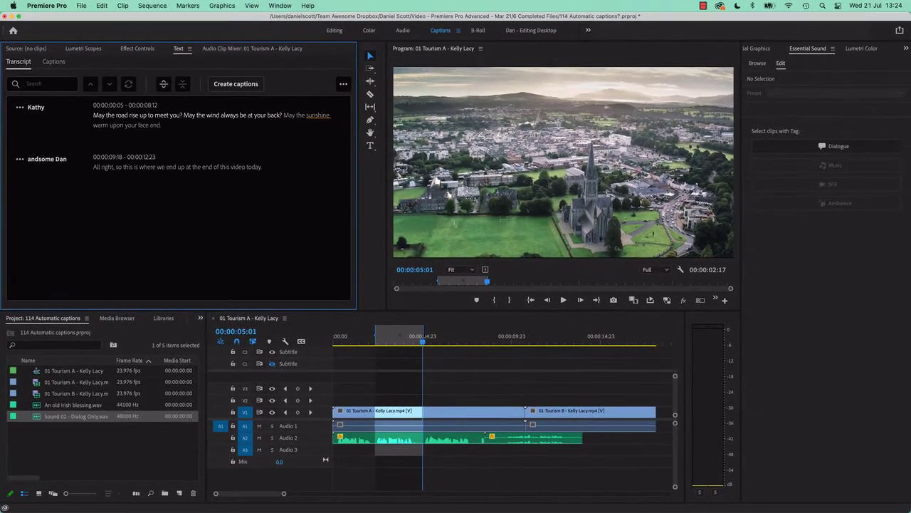
Switch to Finder, go to the home folder and add the Desktop folder to the sidebar favourites
{"action": "key", "text": "super+Tab"}
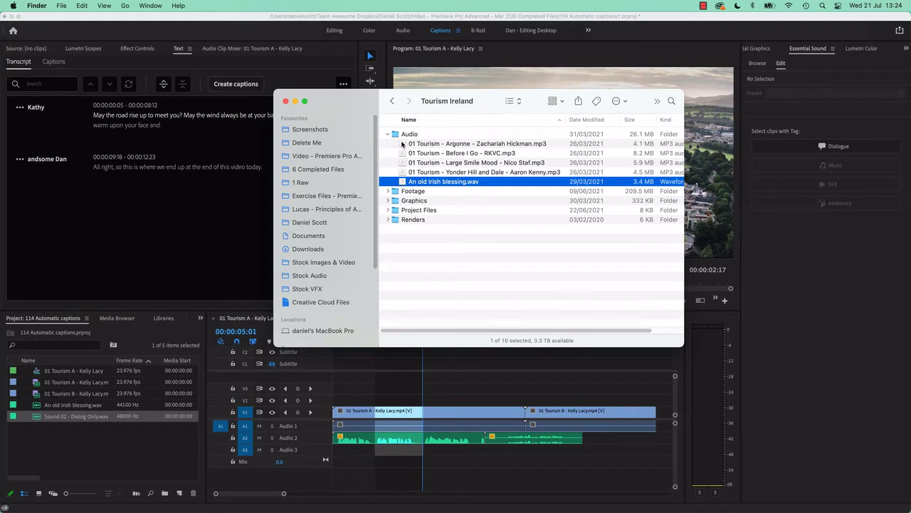
{"action": "right_click", "coordinate": [438, 104]}
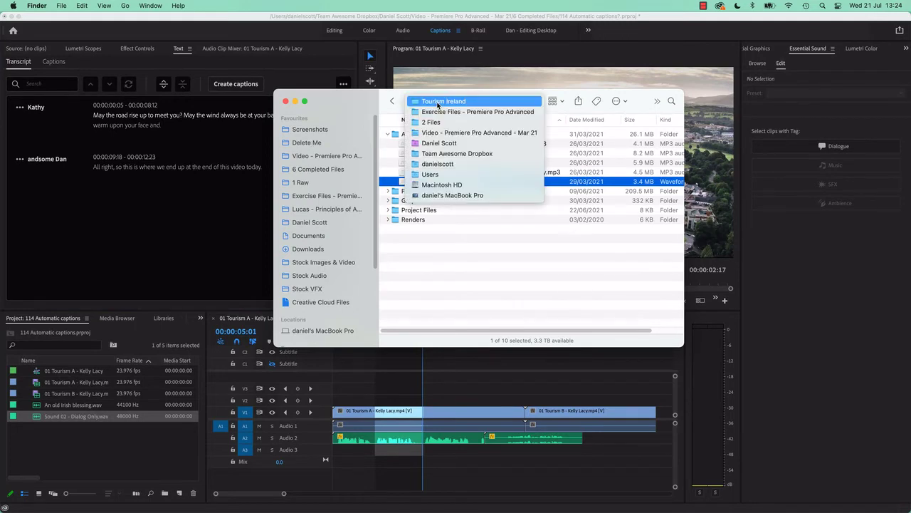
{"action": "left_click", "coordinate": [430, 164]}
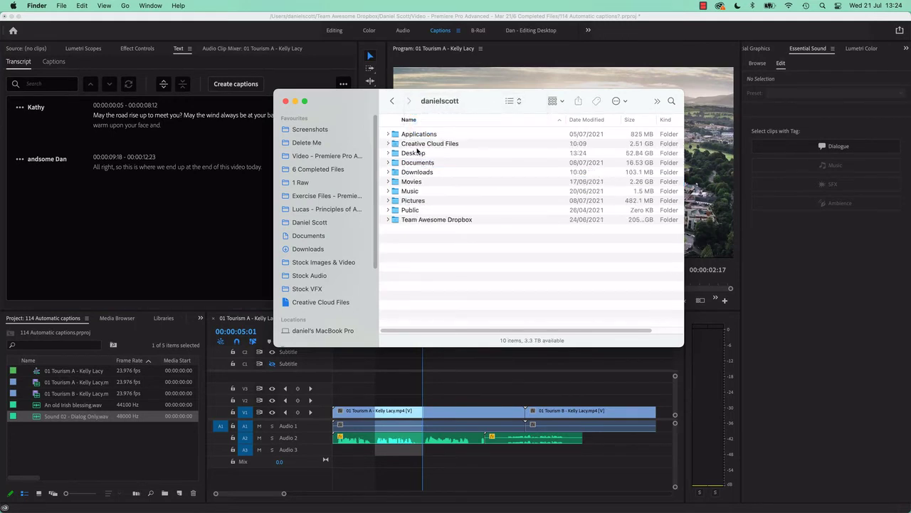
{"action": "left_click_drag", "start_coordinate": [417, 154], "coordinate": [305, 157]}
Open the Desktop folder and preview the exported .prtranscript file
{"action": "left_click", "coordinate": [307, 155]}
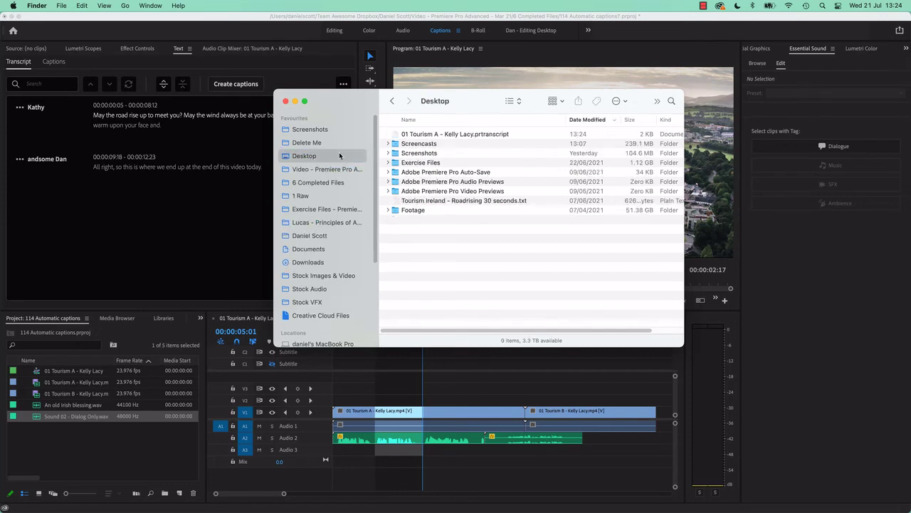
{"action": "left_click", "coordinate": [488, 135]}
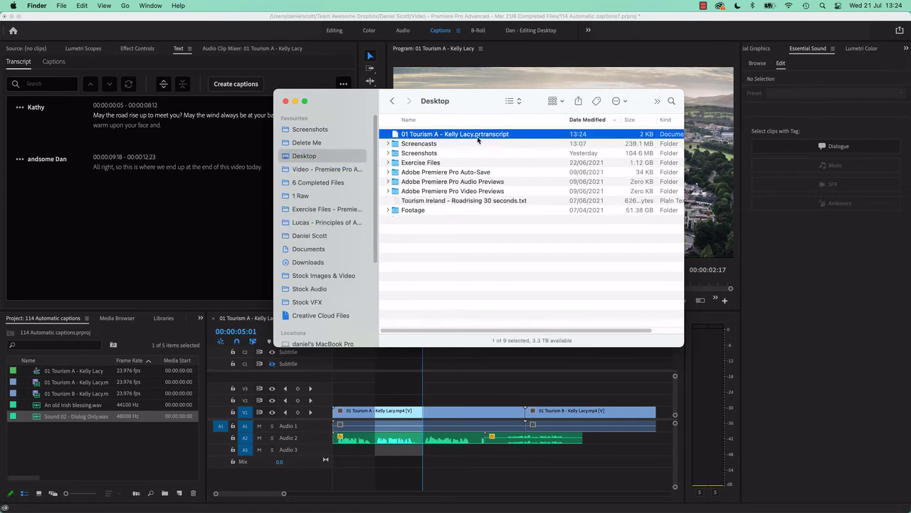
{"action": "key", "text": "space"}
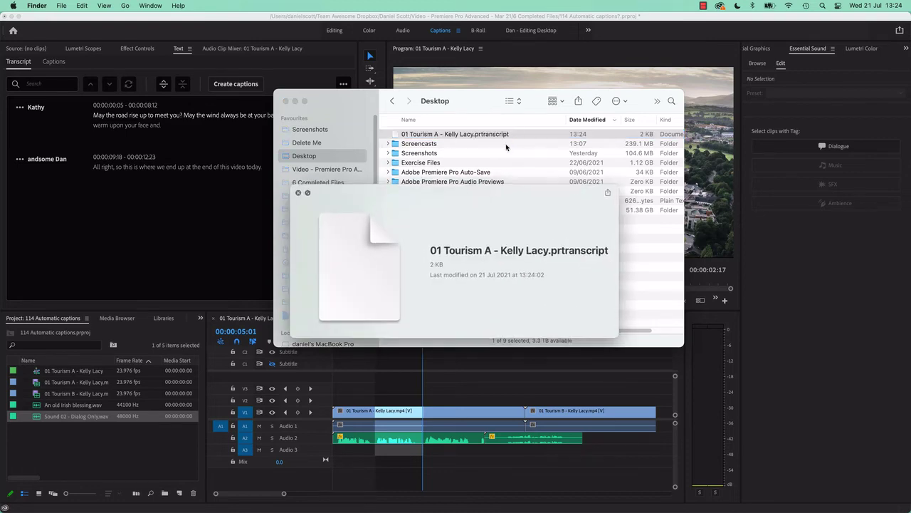
Open the exported .prtranscript file in TextEdit to inspect its contents, and return to Premiere Pro
{"action": "right_click", "coordinate": [496, 135]}
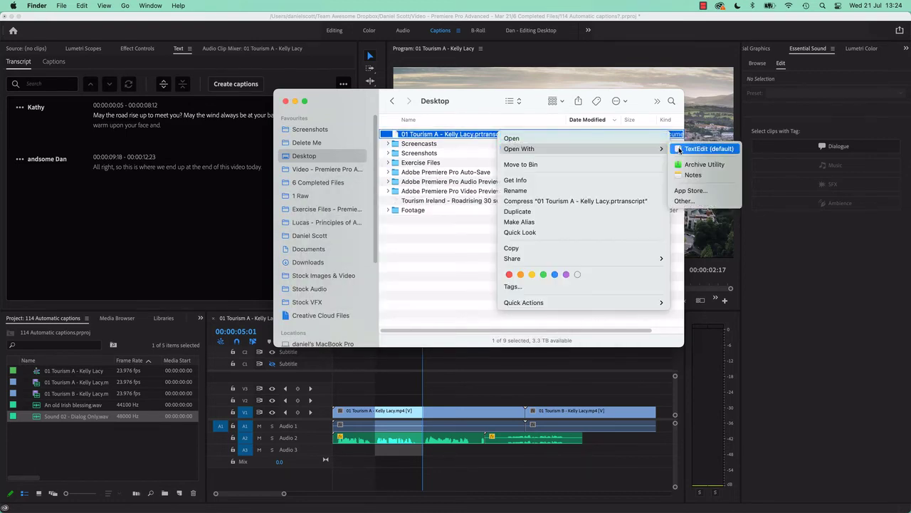
{"action": "left_click", "coordinate": [486, 202]}
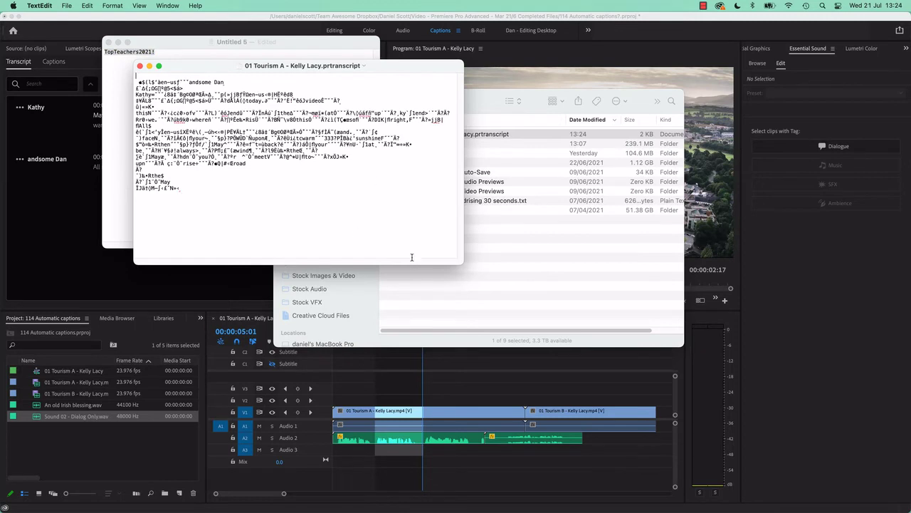
{"action": "left_click", "coordinate": [520, 290]}
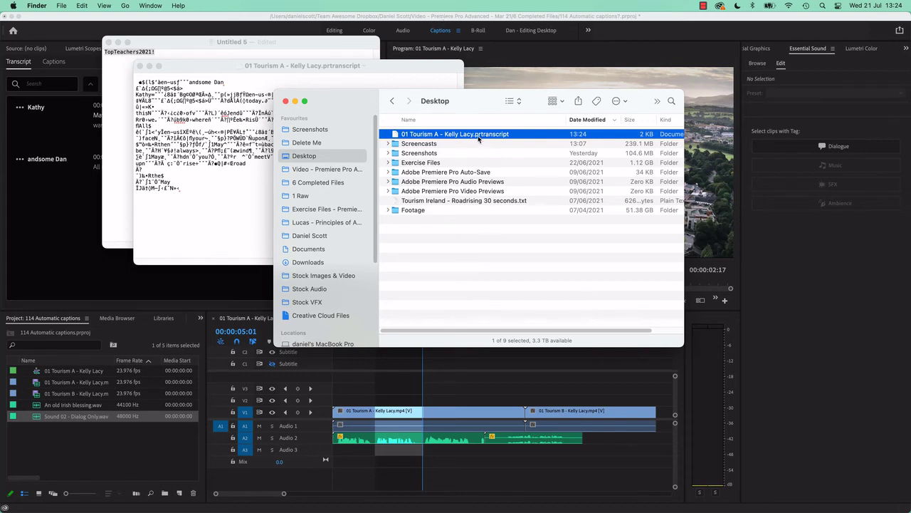
{"action": "left_click", "coordinate": [407, 25]}
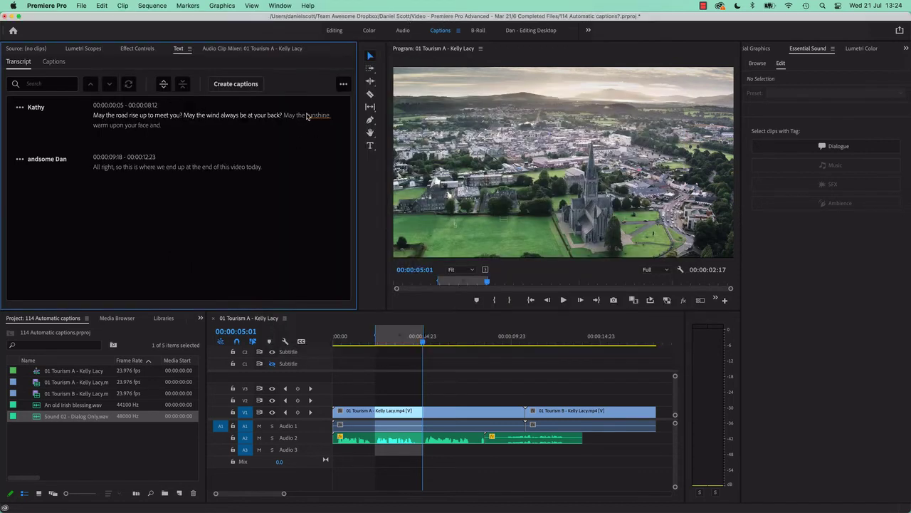
Cancel the plain-text export, preview Tourism Ireland - Roadrising 30 seconds.txt on the Desktop in Finder, and return to Premiere Pro
{"action": "left_click", "coordinate": [342, 85]}
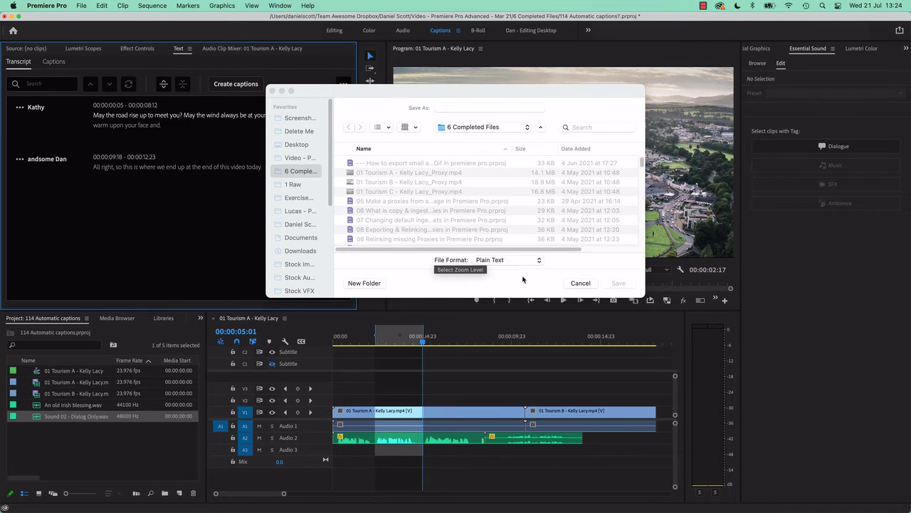
{"action": "left_click", "coordinate": [580, 283]}
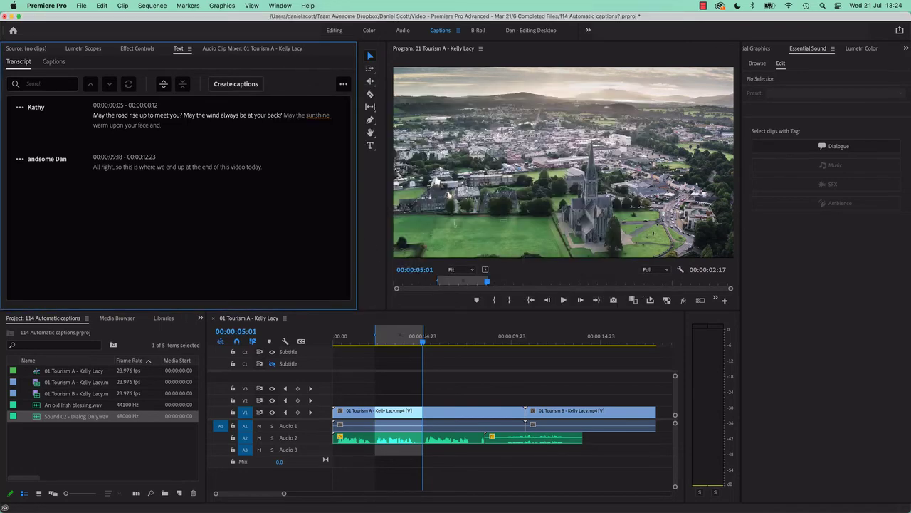
{"action": "left_click", "coordinate": [427, 200]}
{"action": "key", "text": "space"}
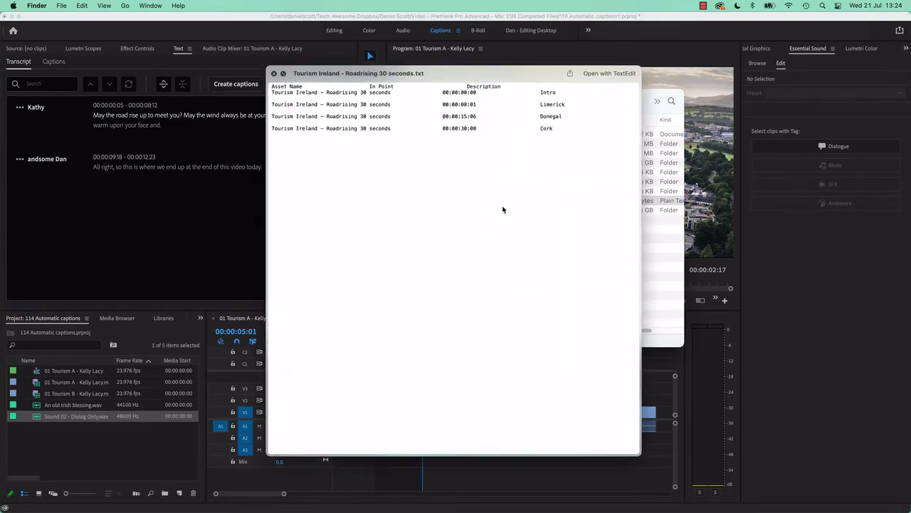
{"action": "key", "text": "space"}
{"action": "key", "text": "super+tab"}
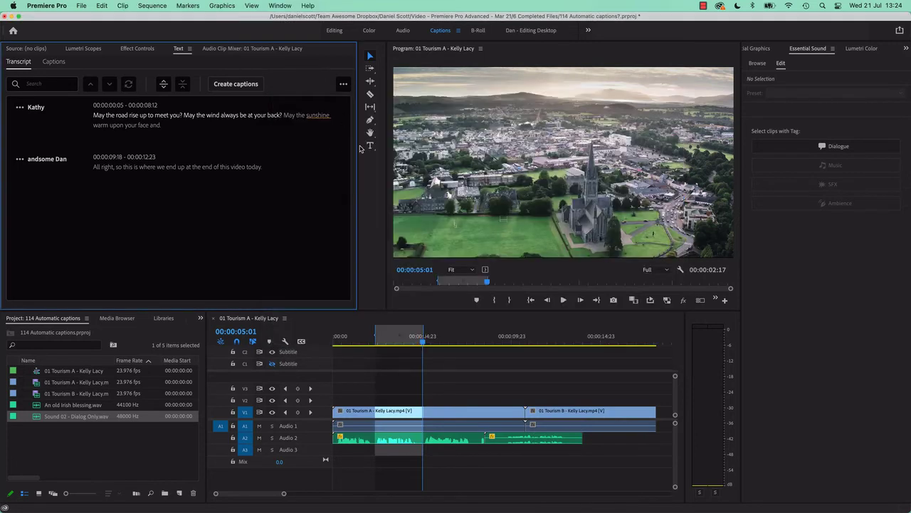
Export the transcript as a plain text file named Transcript in the Desktop folder
{"action": "left_click", "coordinate": [344, 84]}
{"action": "left_click", "coordinate": [323, 166]}
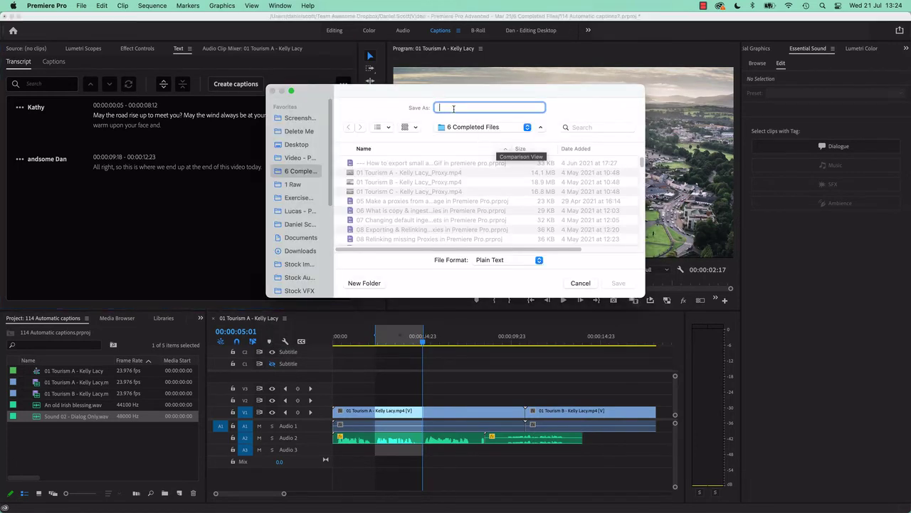
{"action": "left_click", "coordinate": [298, 144]}
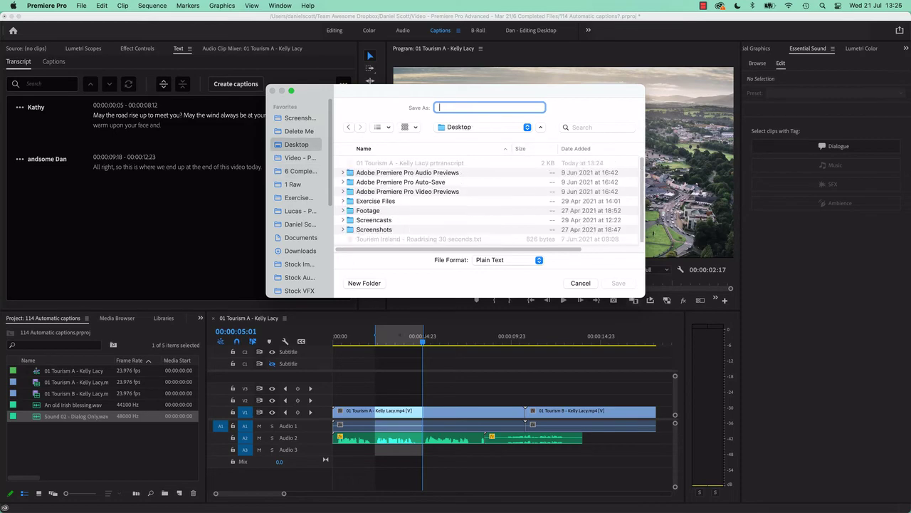
{"action": "type", "text": "Transcript"}
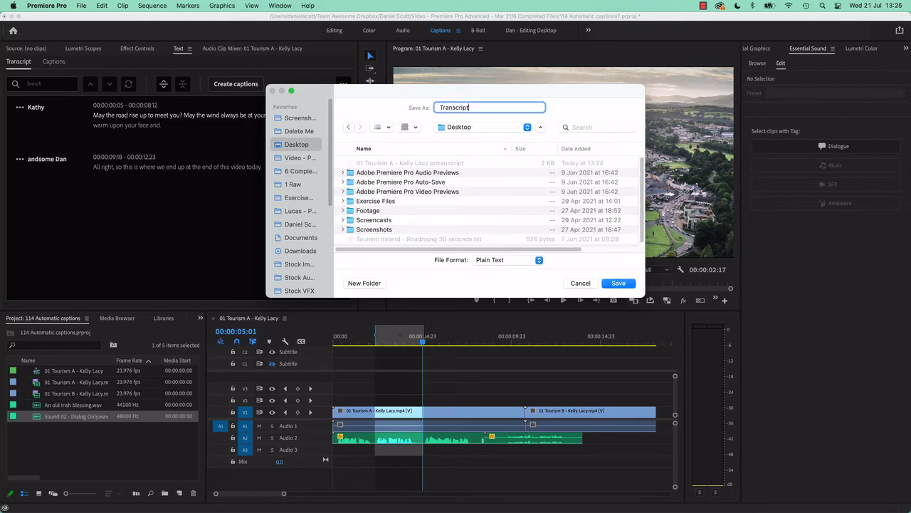
{"action": "key", "text": "Return"}
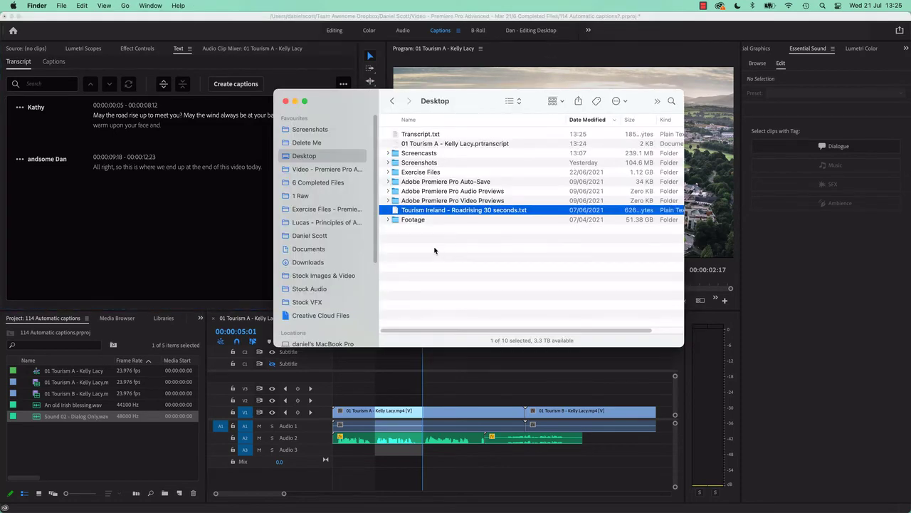
Switch to Finder, preview the exported Transcript.txt on the Desktop, and return to Premiere Pro
{"action": "left_click", "coordinate": [434, 250]}
{"action": "left_click", "coordinate": [425, 134]}
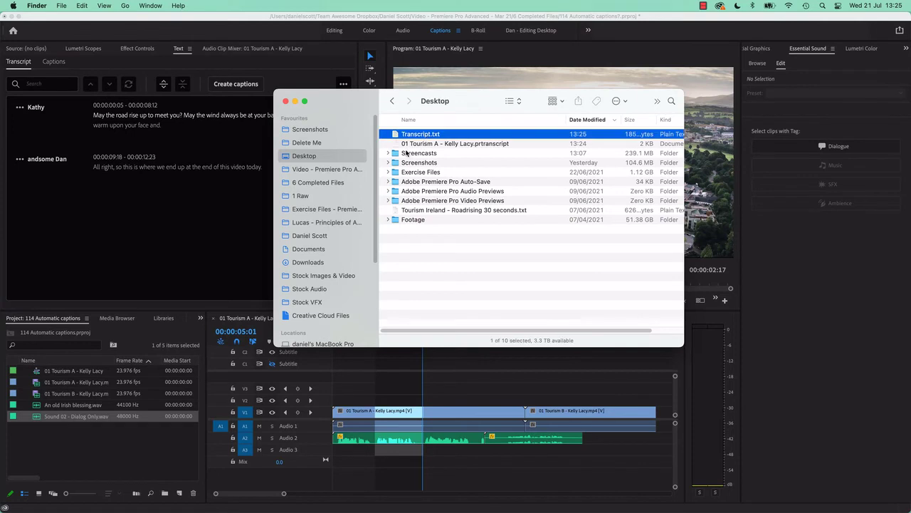
{"action": "key", "text": "space"}
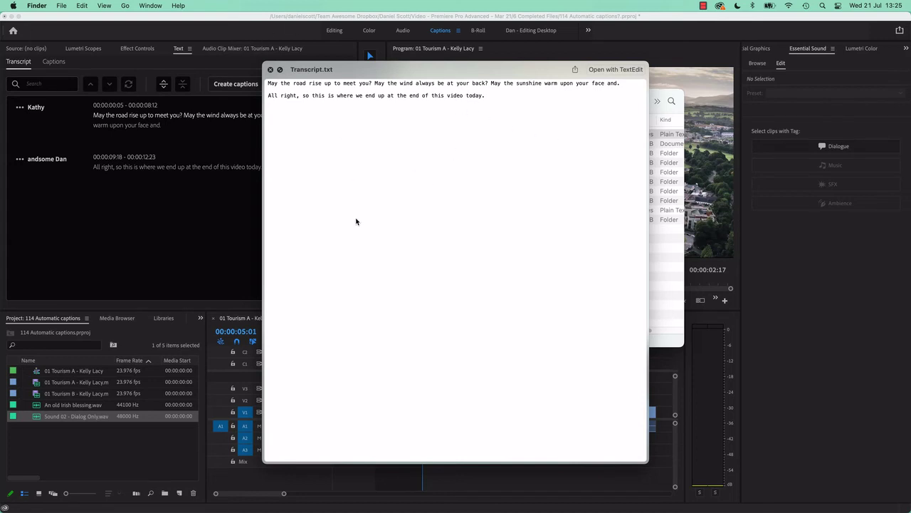
{"action": "left_click", "coordinate": [175, 246]}
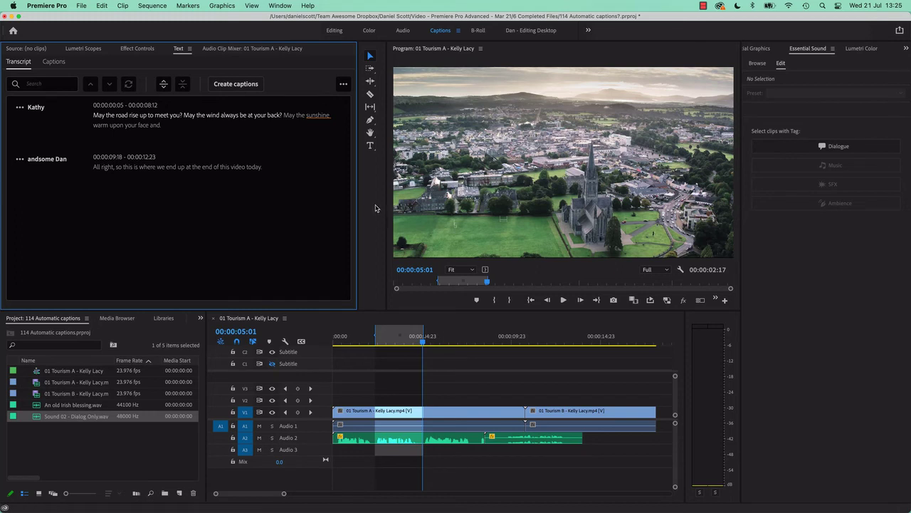
Check the transcript's auto-scrolling option and play the sequence from about 00:00:02:00 to watch how the transcript follows playback
{"action": "left_click", "coordinate": [343, 84]}
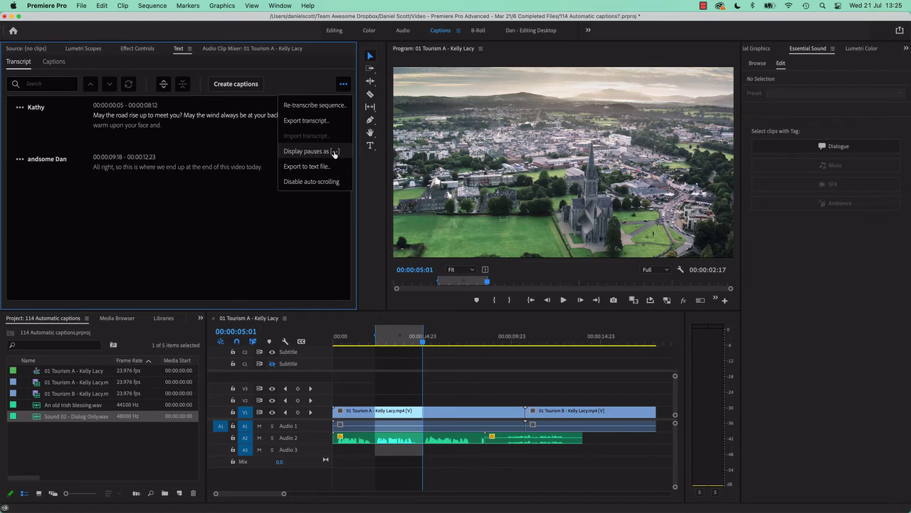
{"action": "left_click", "coordinate": [314, 182]}
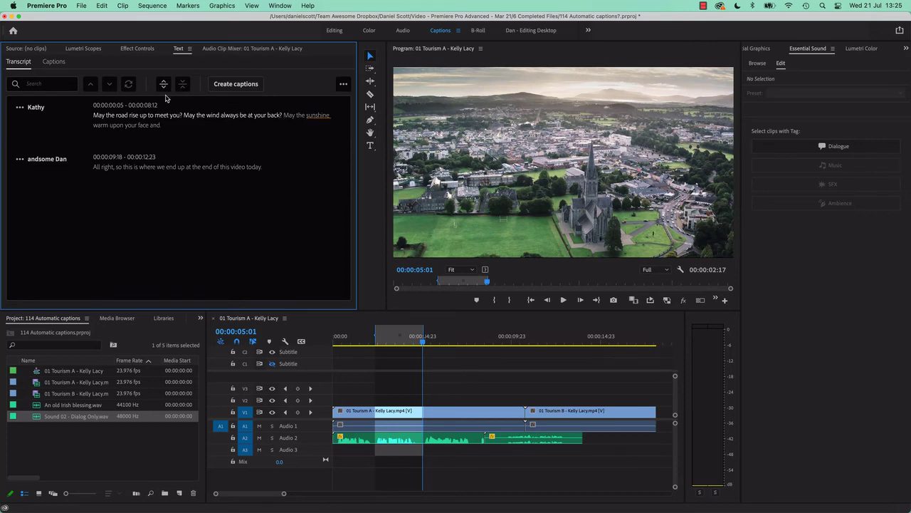
{"action": "left_click", "coordinate": [367, 344]}
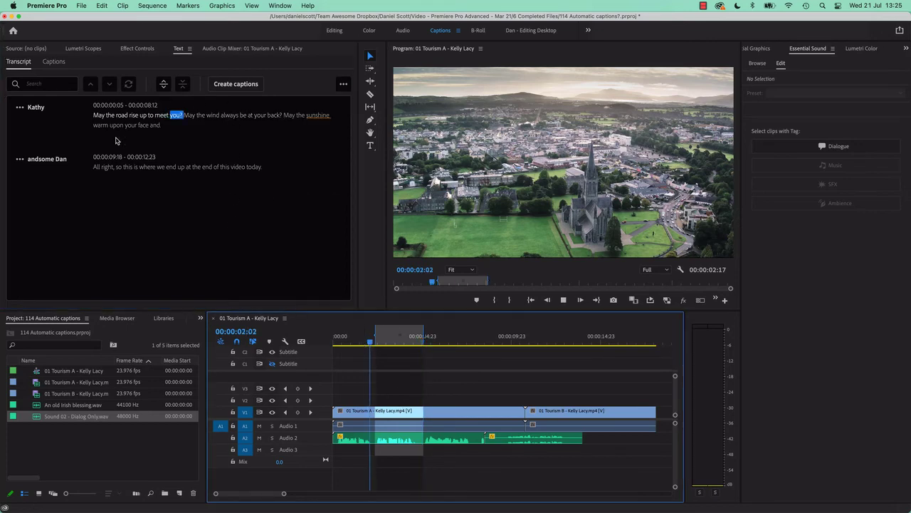
{"action": "key", "text": "space"}
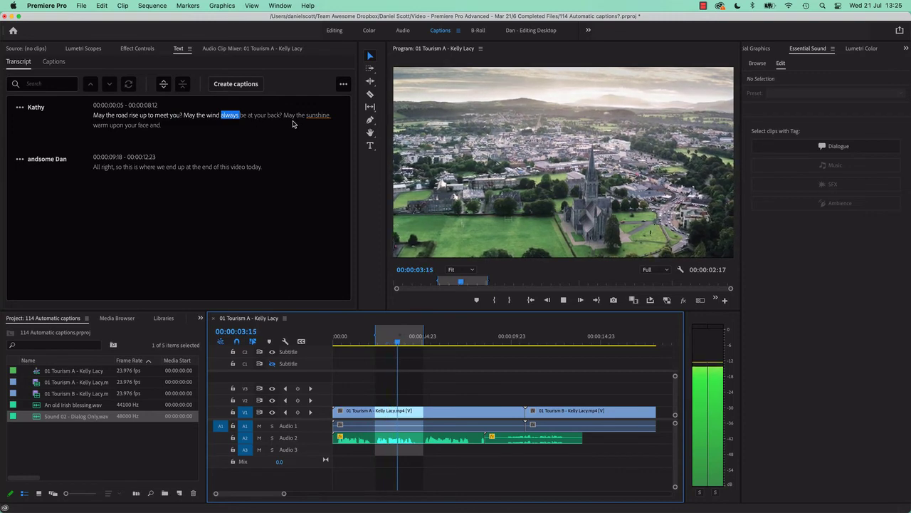
{"action": "key", "text": "space"}
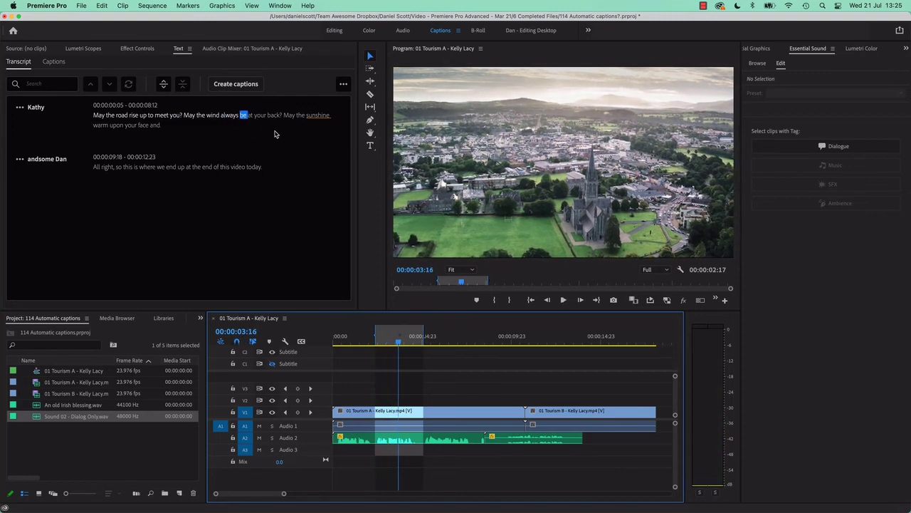
{"action": "left_click", "coordinate": [344, 86]}
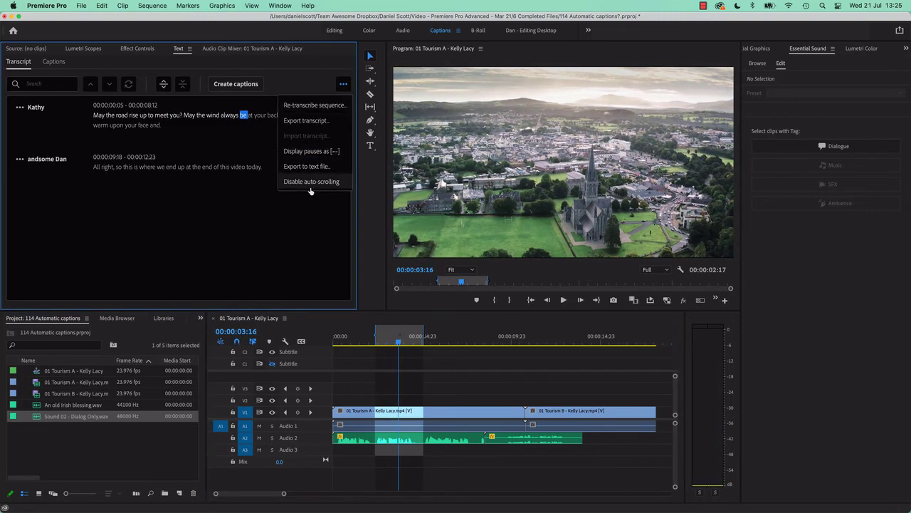
{"action": "left_click", "coordinate": [203, 250]}
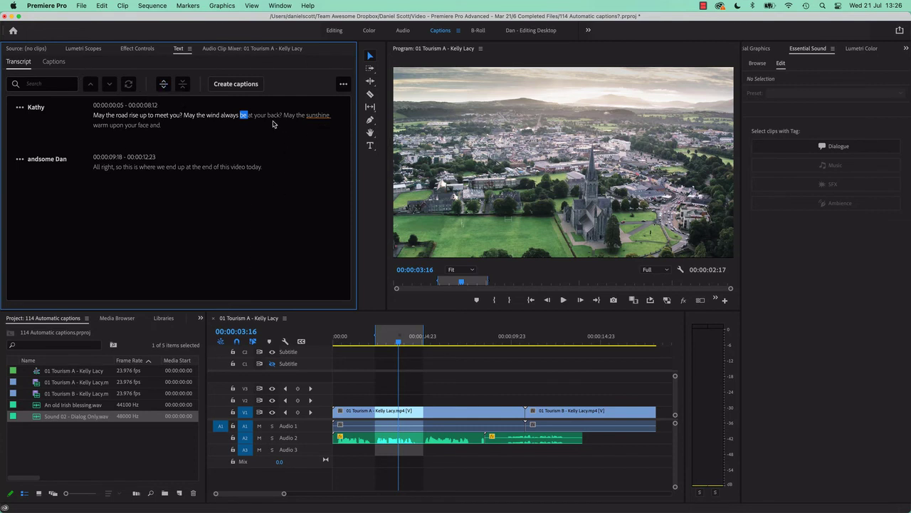
{"action": "left_click", "coordinate": [343, 84]}
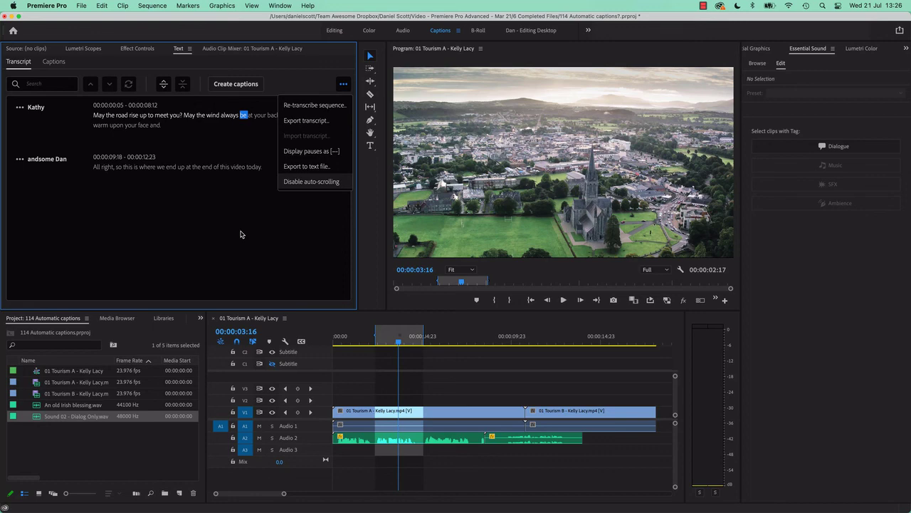
{"action": "left_click", "coordinate": [204, 247]}
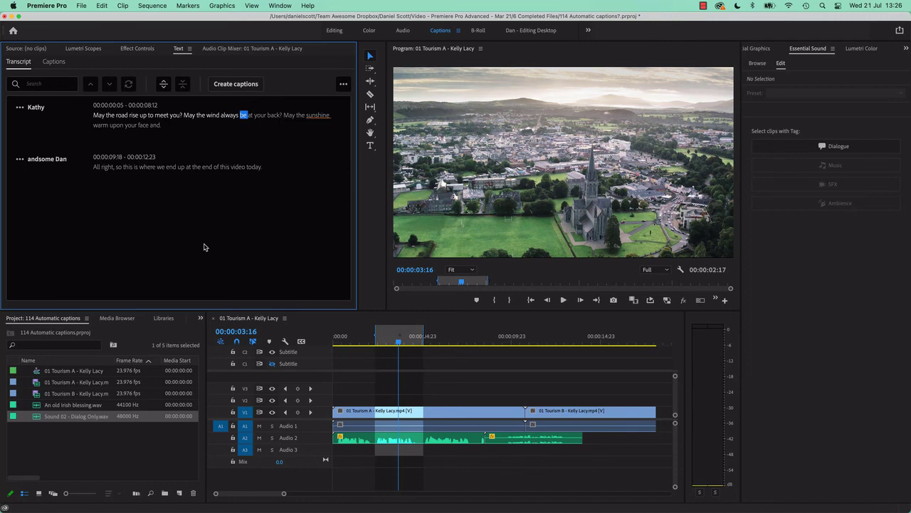